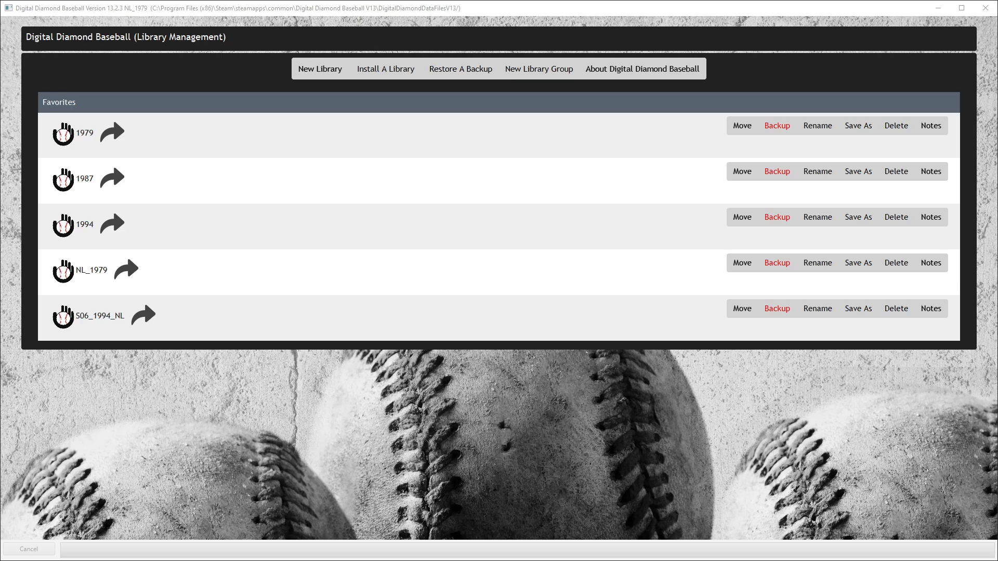
# - Open the NL_1979 library and bring up its team editor
pyautogui.click(525, 14)
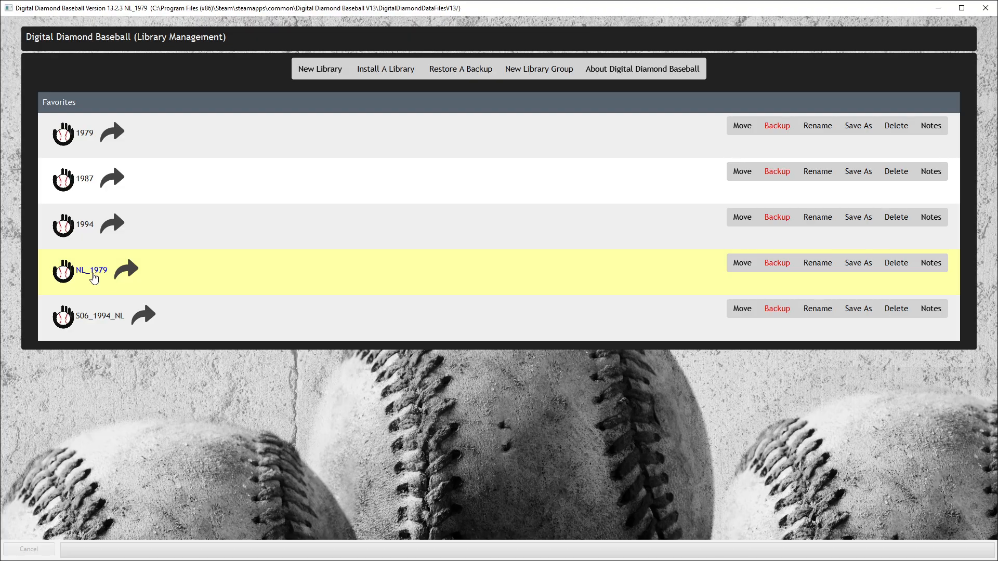
pyautogui.click(94, 271)
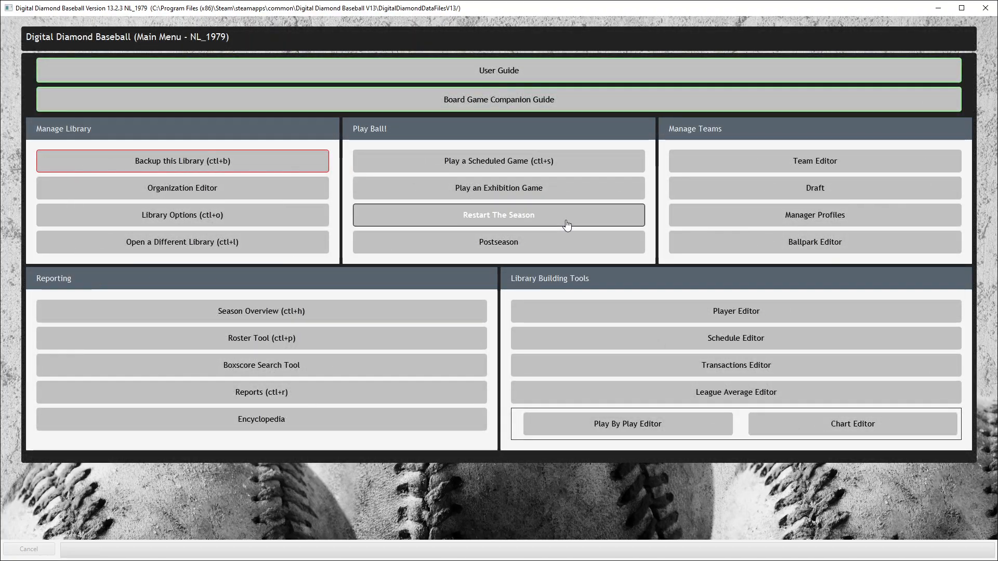
pyautogui.click(795, 165)
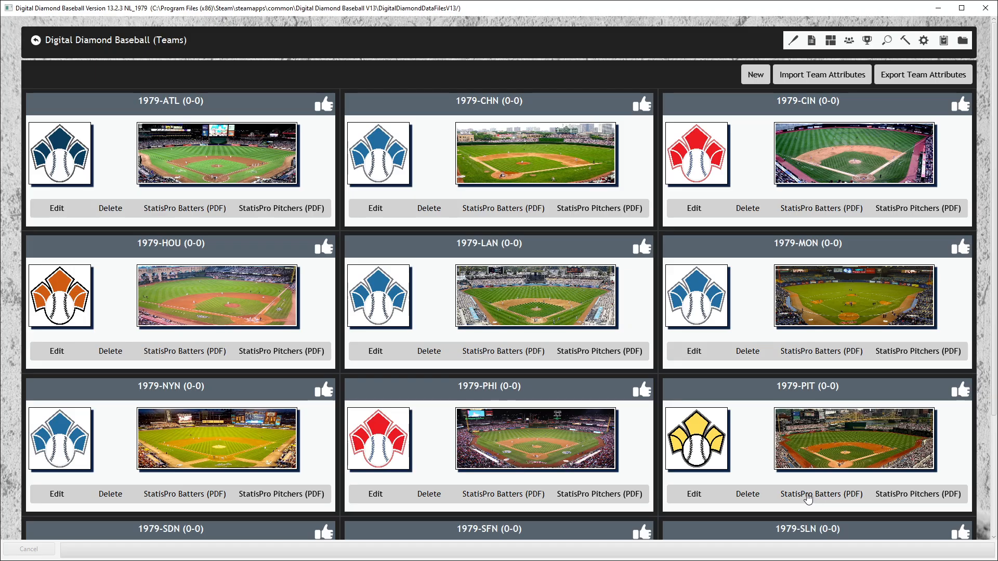
# - Generate the StatisPro batter and pitcher card PDFs for the 1979-PIT team
pyautogui.click(821, 498)
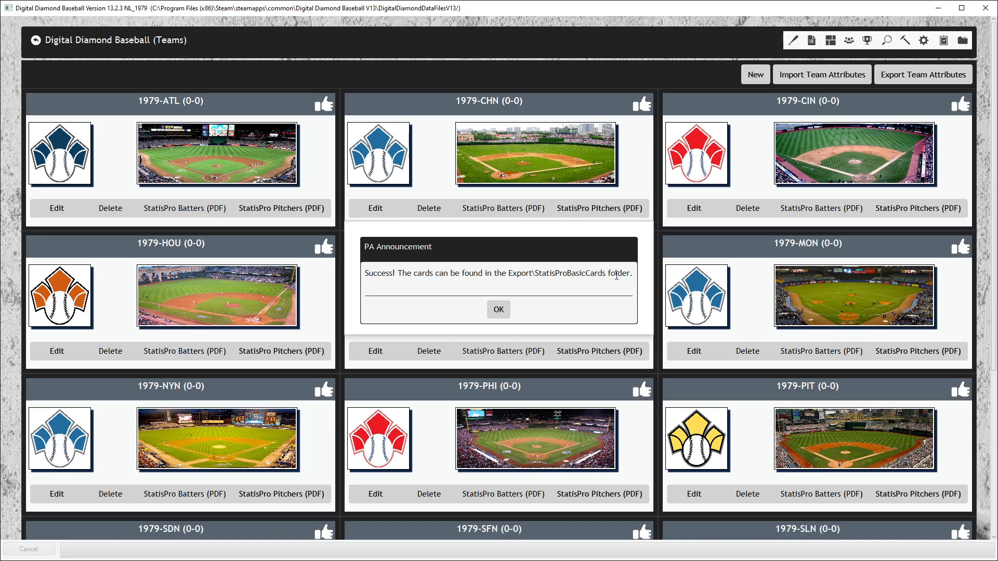
pyautogui.click(499, 311)
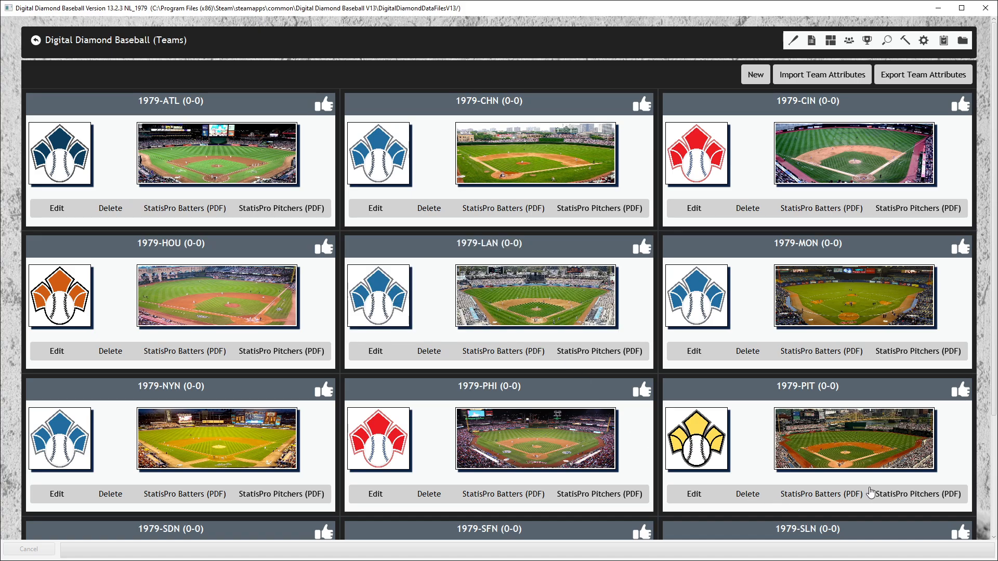
pyautogui.click(892, 495)
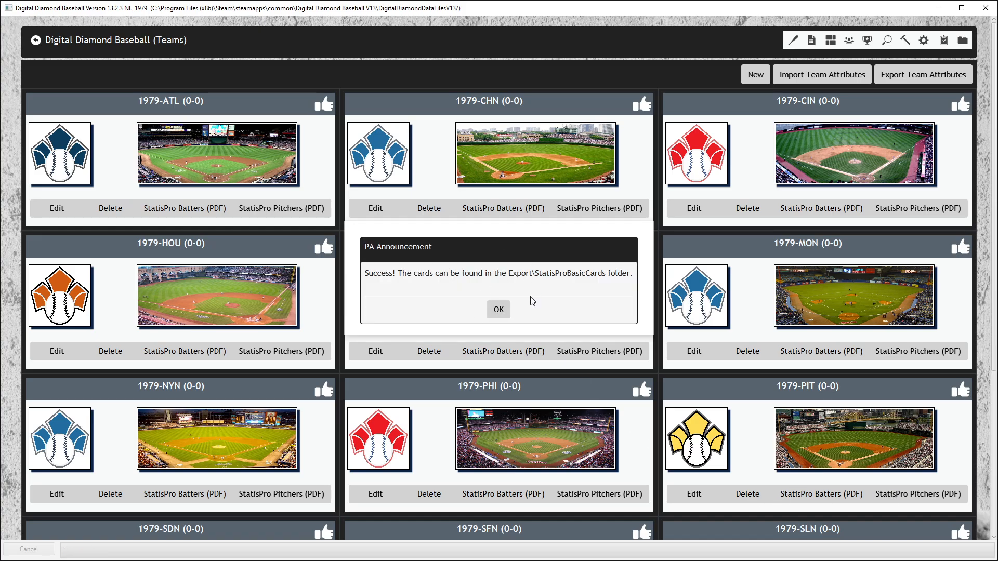
pyautogui.click(499, 310)
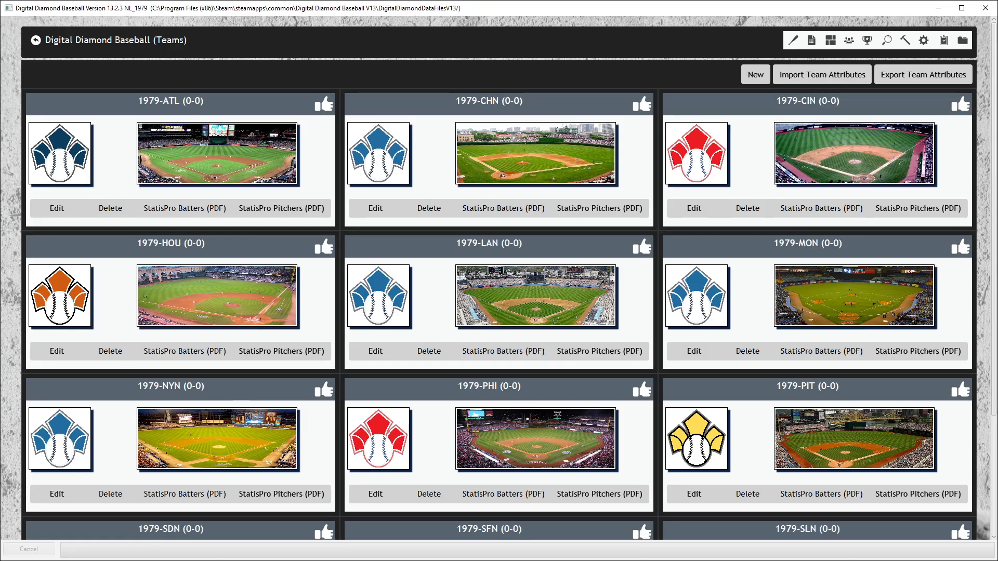
# - Switch to File Explorer and open the Export\StatisProBasicCards\NL_1979 folder inside Digital Diamond Baseball V13's DigitalDiamondDataFilesV13 folder
pyautogui.hotkey('alt', 'Tab')
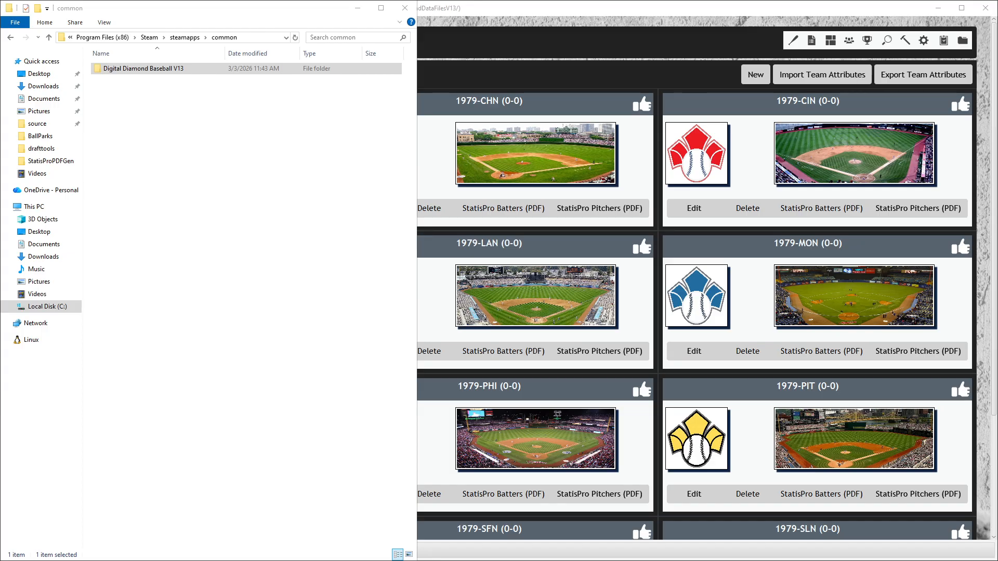
pyautogui.click(202, 536)
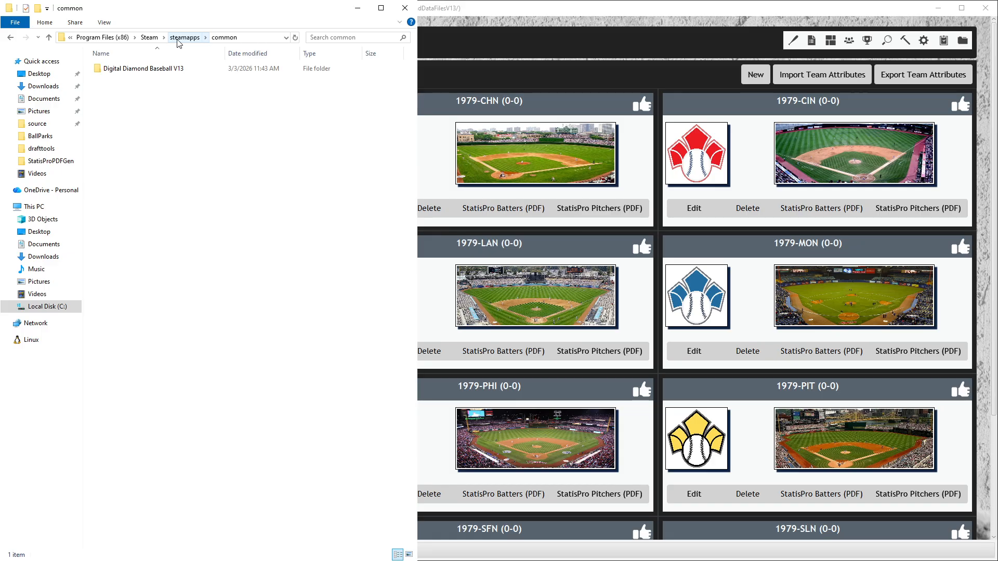
pyautogui.doubleClick(150, 76)
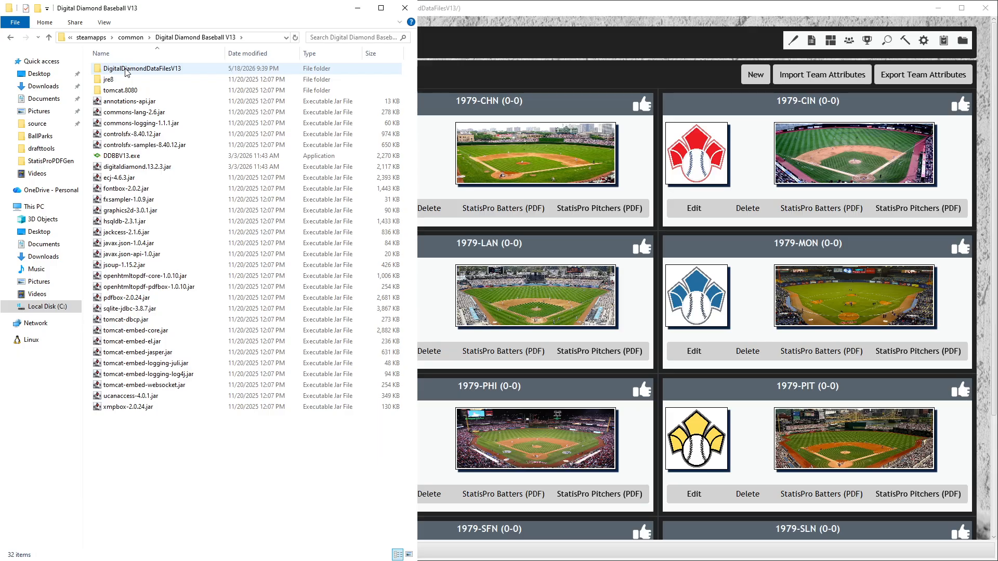
pyautogui.doubleClick(126, 70)
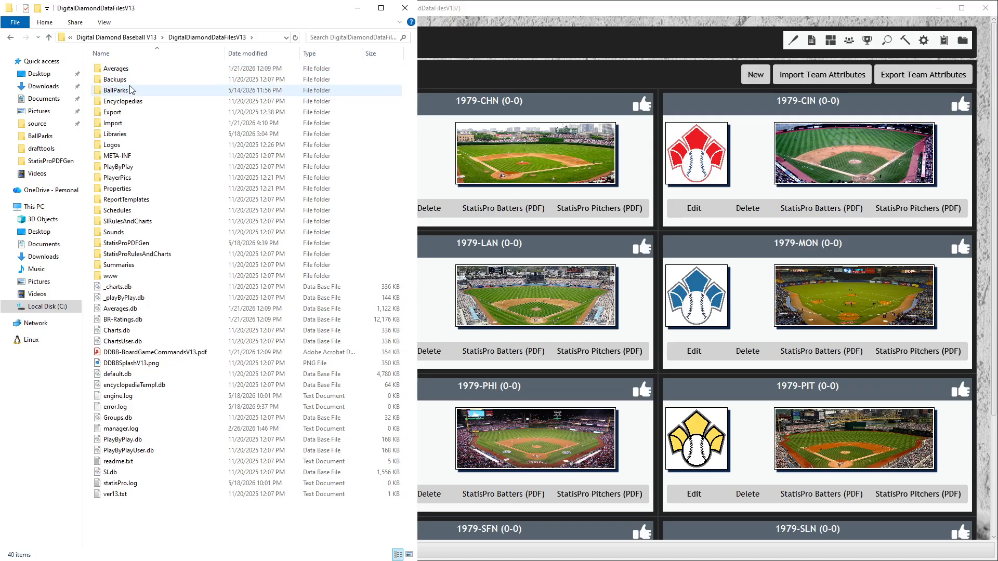
pyautogui.doubleClick(112, 113)
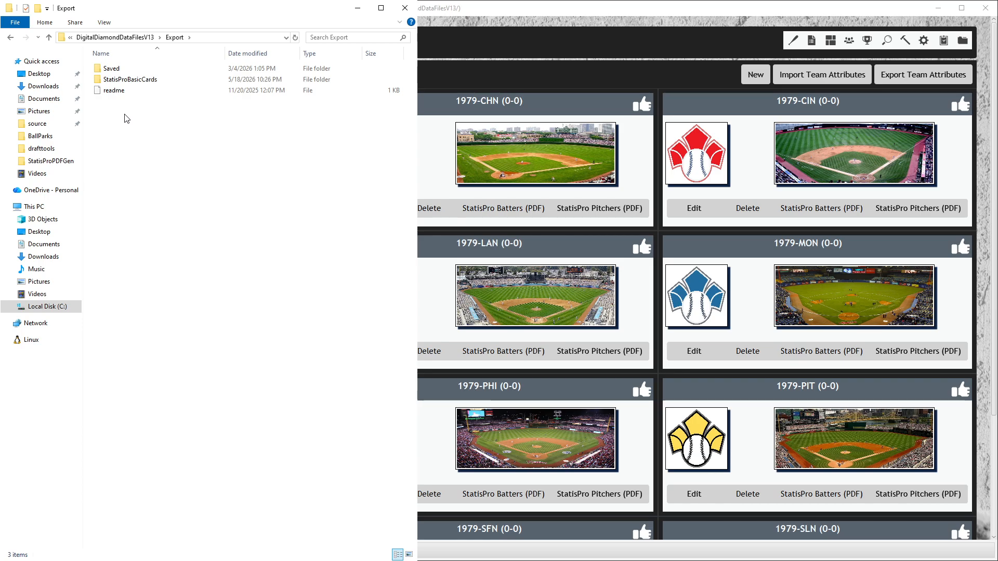
pyautogui.doubleClick(147, 81)
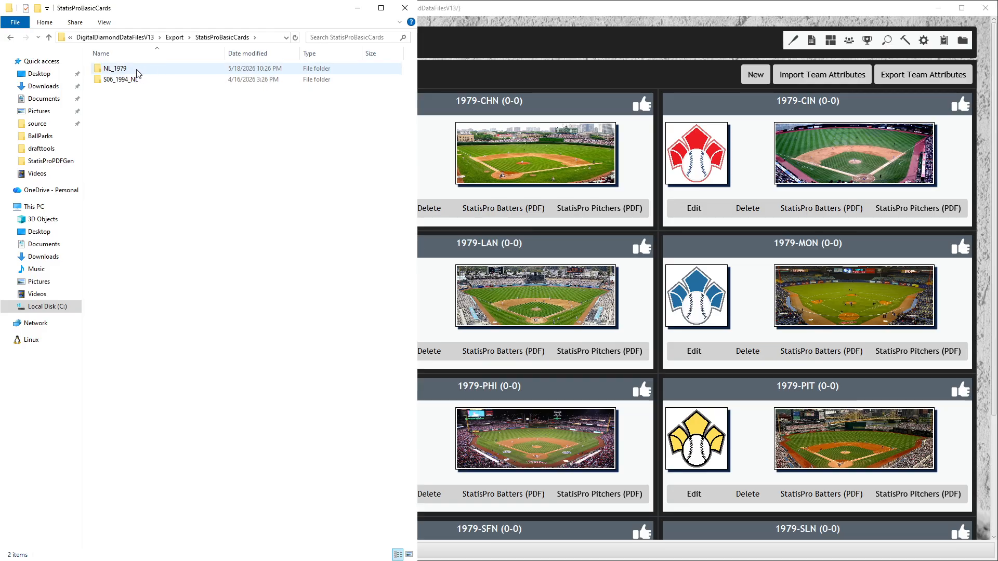
pyautogui.doubleClick(138, 74)
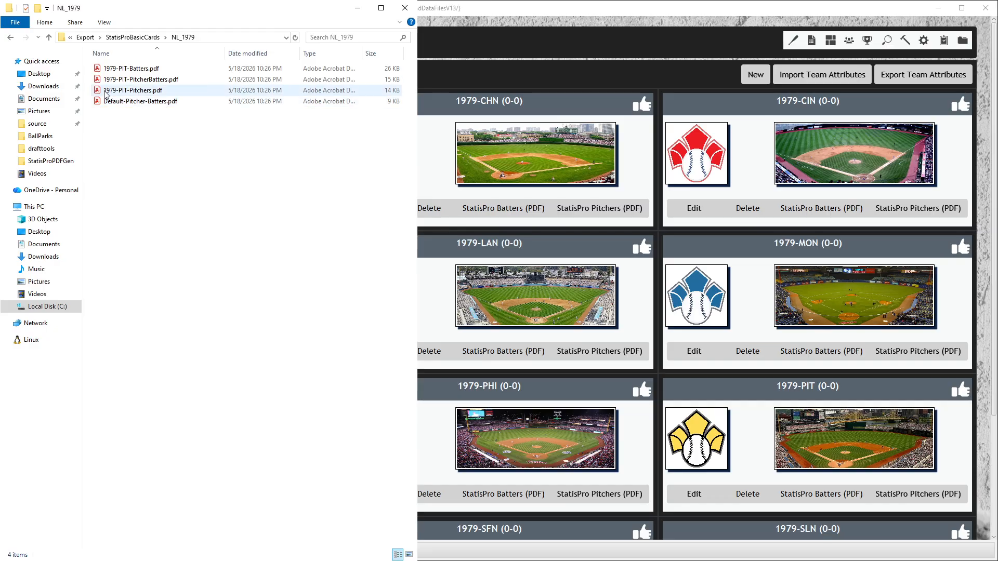
# - Open 1979-PIT-Batters.pdf and look through all pages of batter cards, returning to the first page
pyautogui.doubleClick(132, 72)
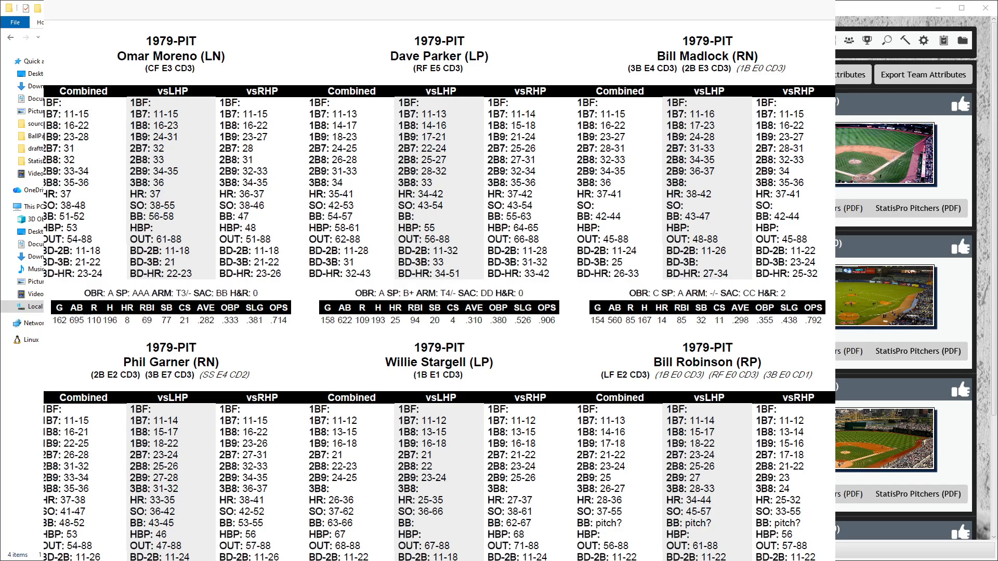
pyautogui.scroll(-1, 471, 334)
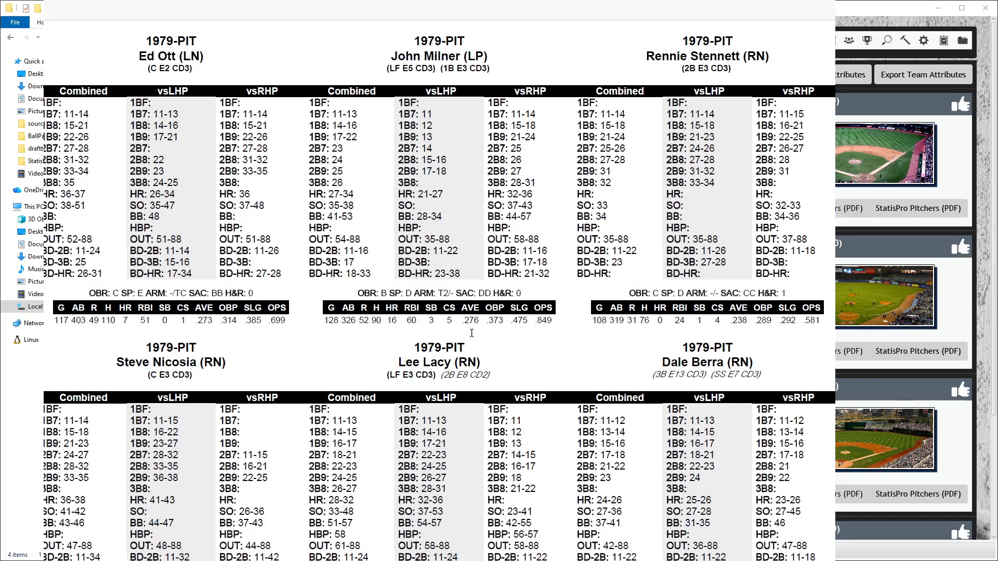
pyautogui.scroll(-1, 472, 333)
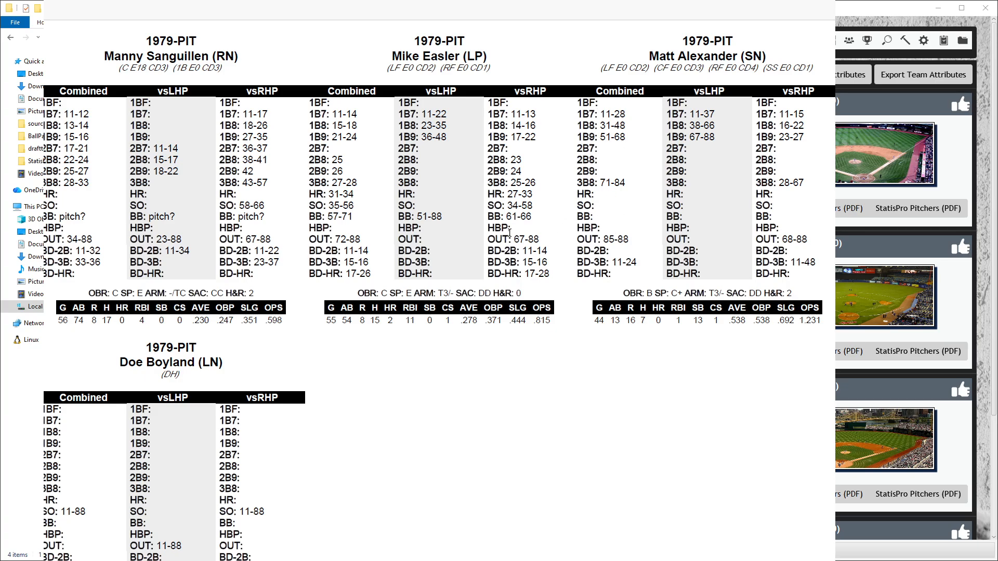
pyautogui.scroll(2, 509, 234)
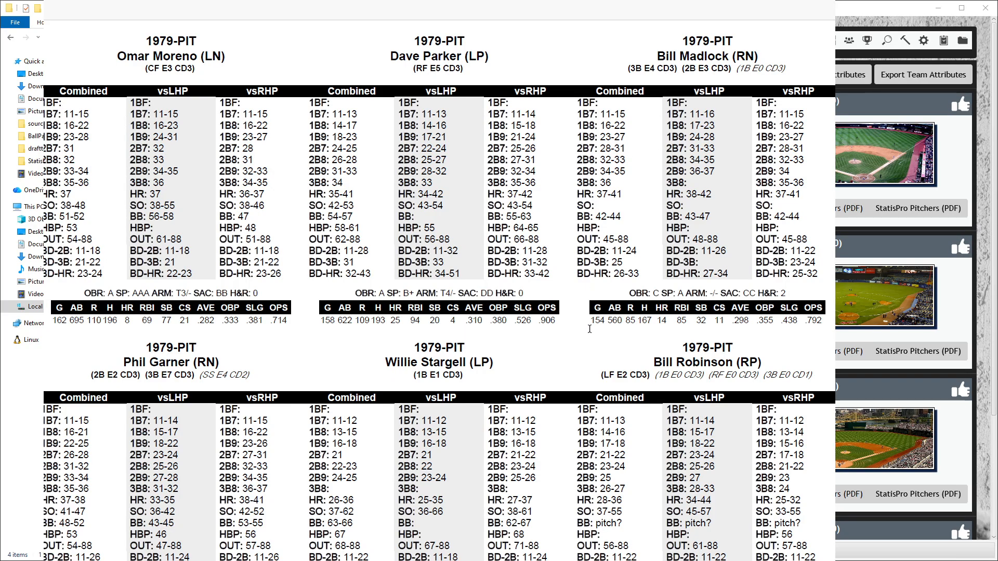
# - Examine the season statistics, fielding ratings and Combined, vsLHP and vsRHP columns on Bill Madlock's card, and close the PDF
pyautogui.moveTo(590, 319); pyautogui.dragTo(824, 322)
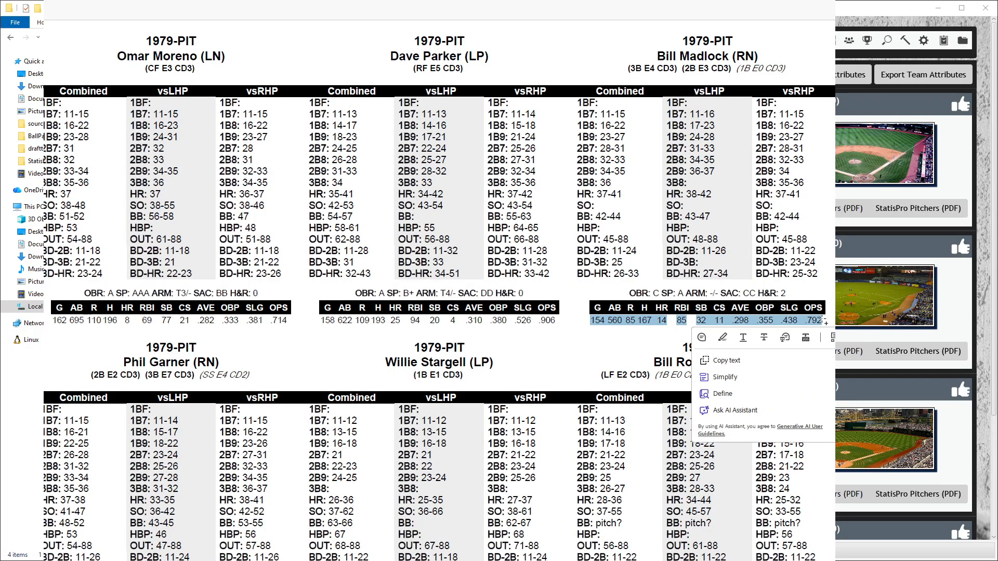
pyautogui.click(595, 307)
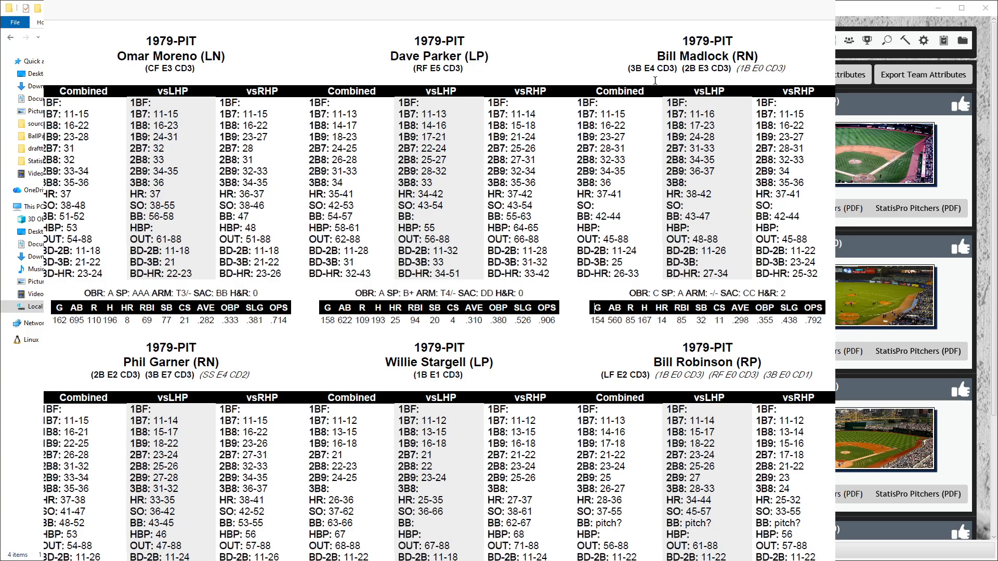
pyautogui.moveTo(625, 70); pyautogui.dragTo(645, 94)
pyautogui.click(644, 94)
pyautogui.moveTo(689, 90); pyautogui.dragTo(787, 90)
pyautogui.click(742, 126)
pyautogui.moveTo(600, 92); pyautogui.dragTo(650, 92)
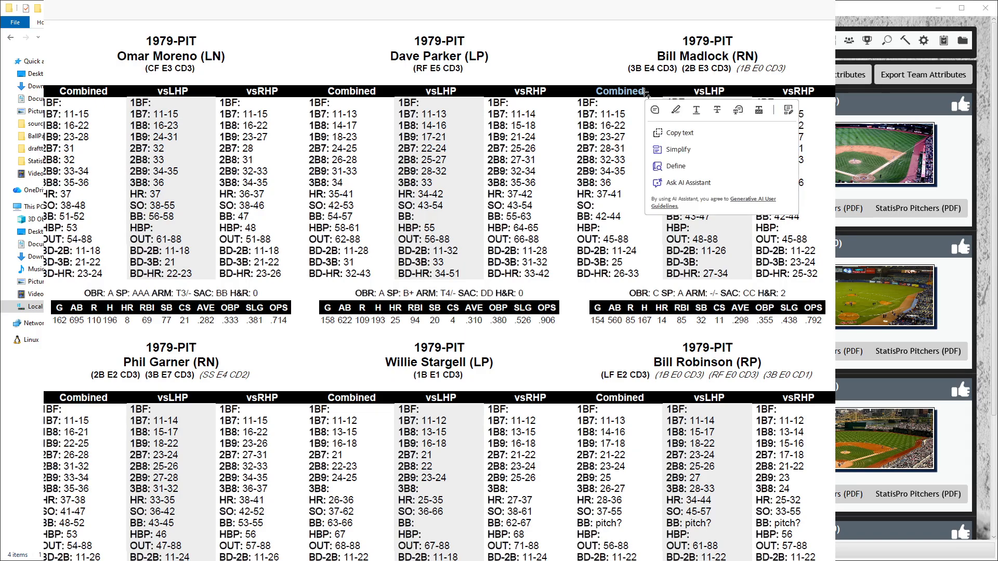
pyautogui.click(670, 240)
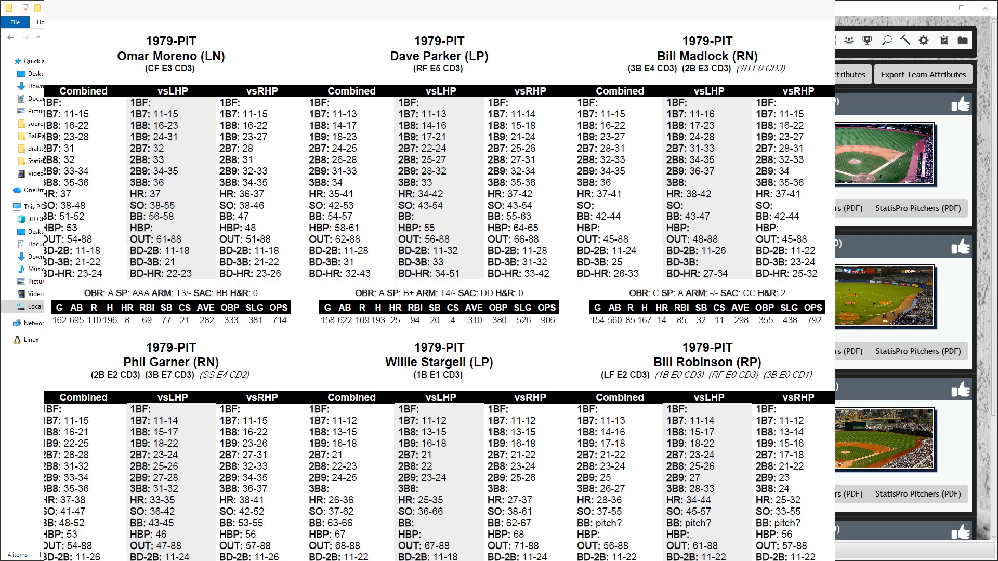
pyautogui.hotkey('alt', 'F4')
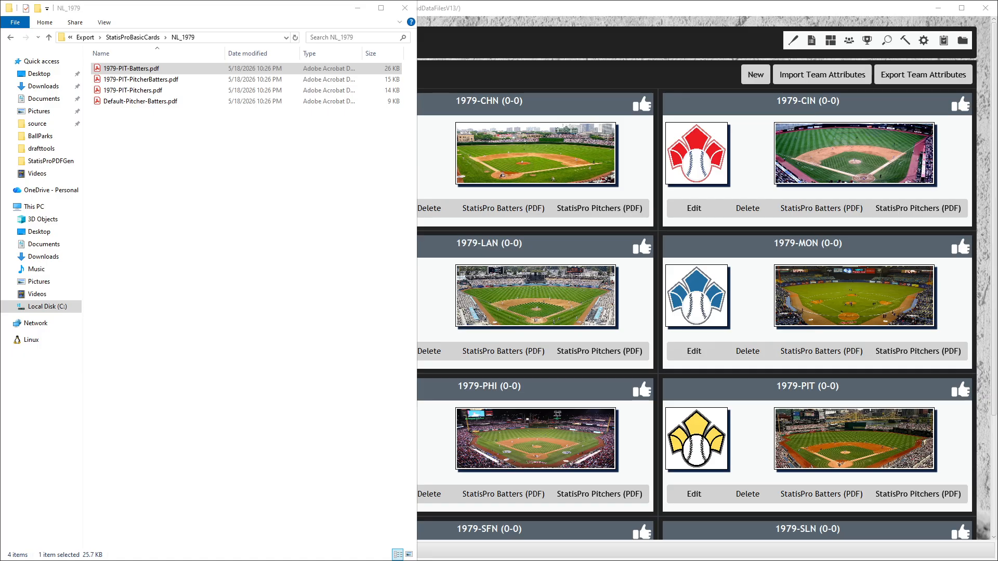
# - Go back up to the DigitalDiamondDataFilesV13 folder and view the contents of its StatisProPDFGen folder
pyautogui.click(95, 507)
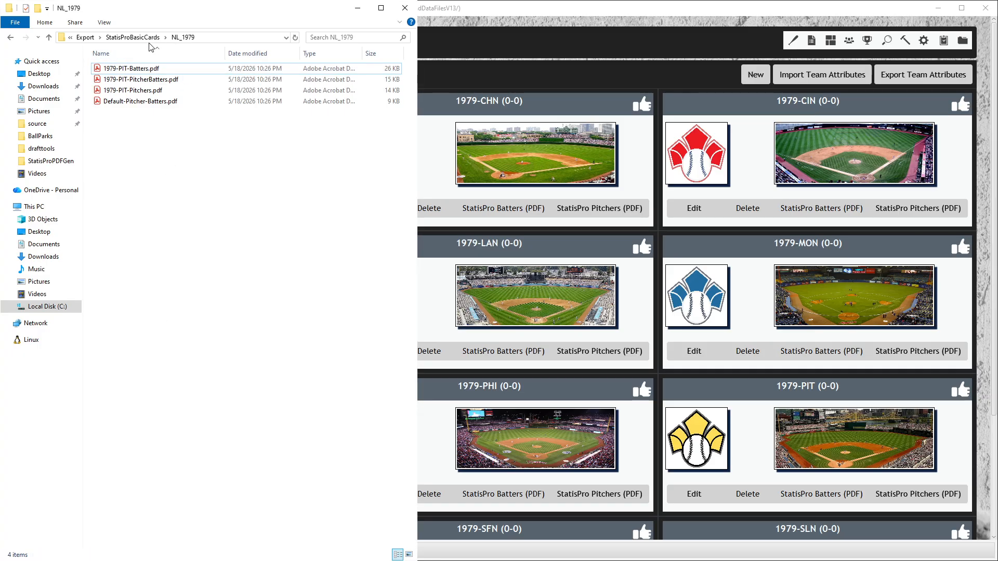
pyautogui.click(85, 38)
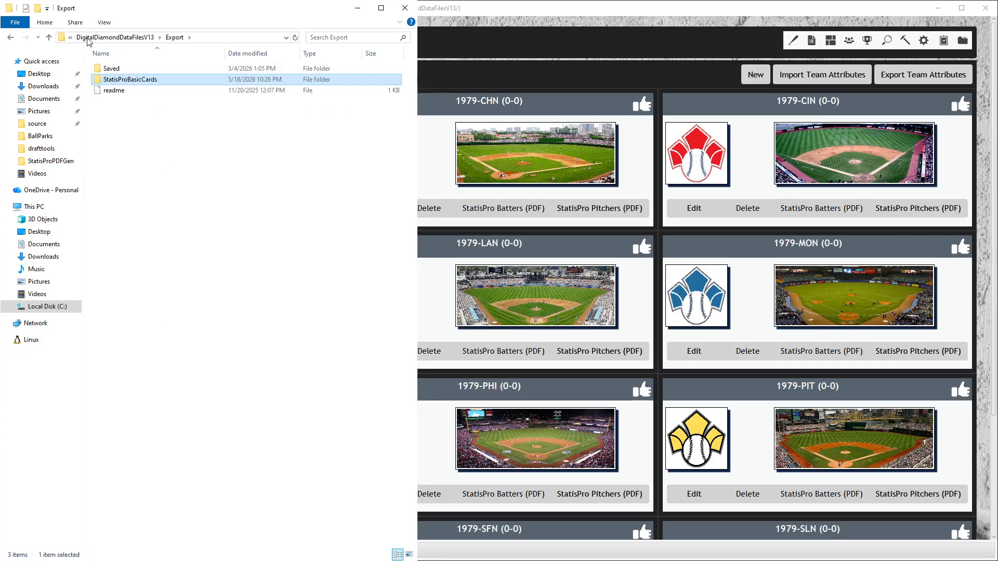
pyautogui.click(99, 40)
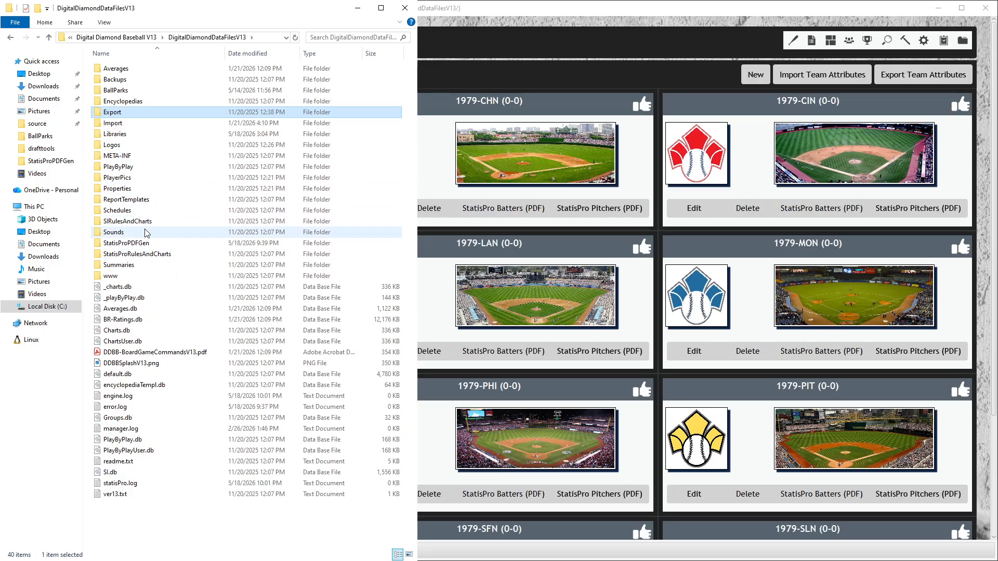
pyautogui.doubleClick(114, 243)
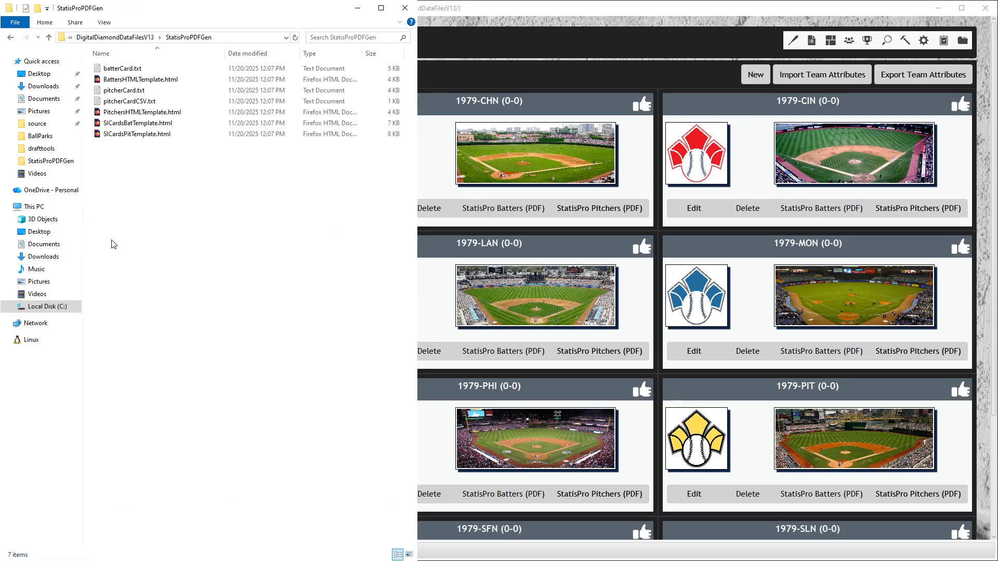
# - Examine the files in the Advanced and SP4ED subfolders of StatisProRulesAndCharts
pyautogui.click(138, 38)
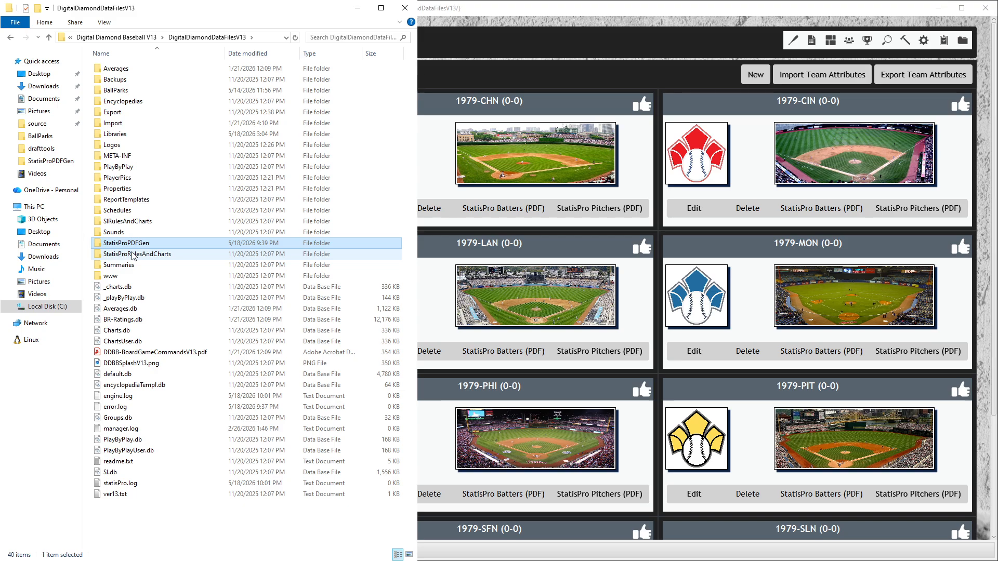
pyautogui.doubleClick(134, 254)
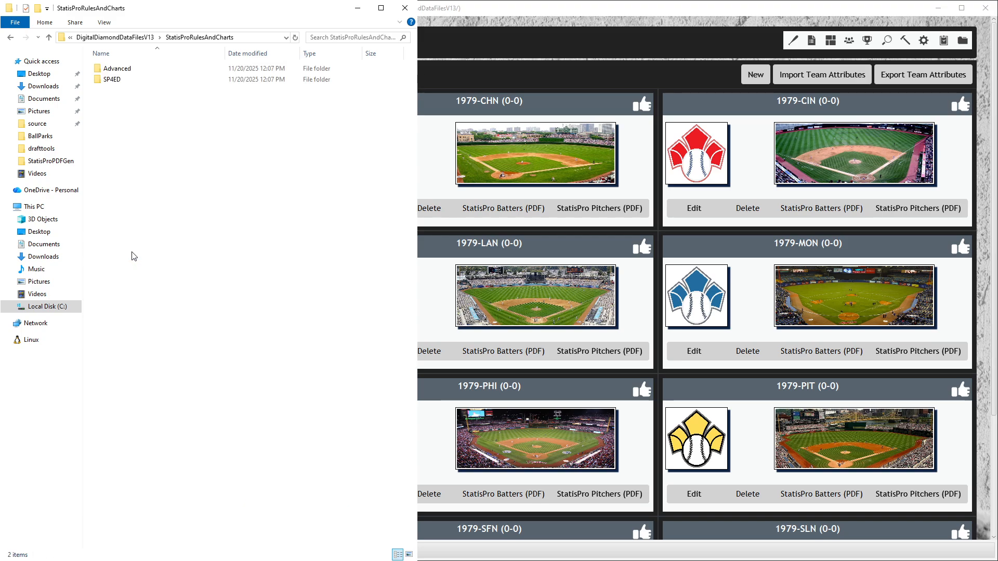
pyautogui.doubleClick(125, 69)
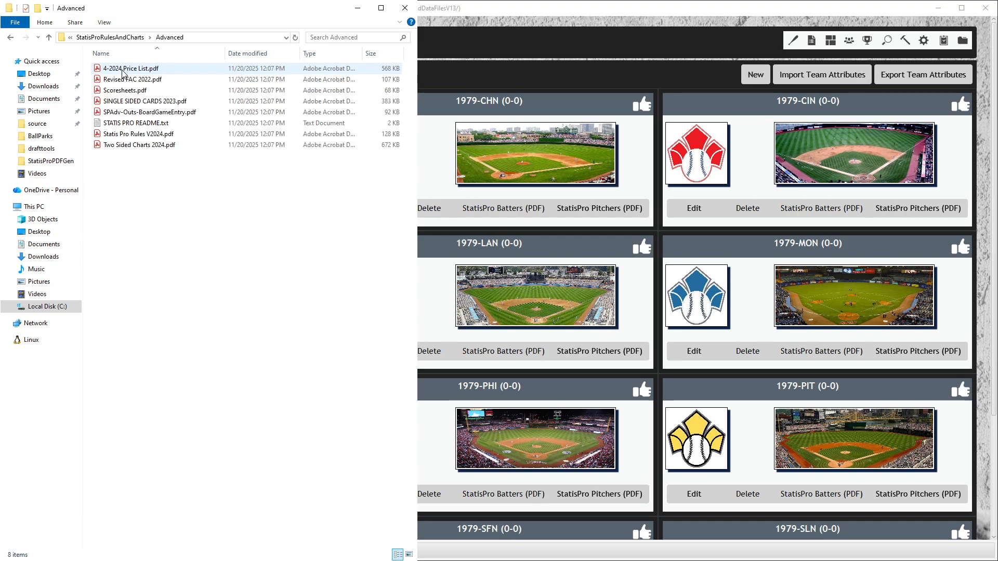
pyautogui.click(109, 37)
pyautogui.doubleClick(124, 81)
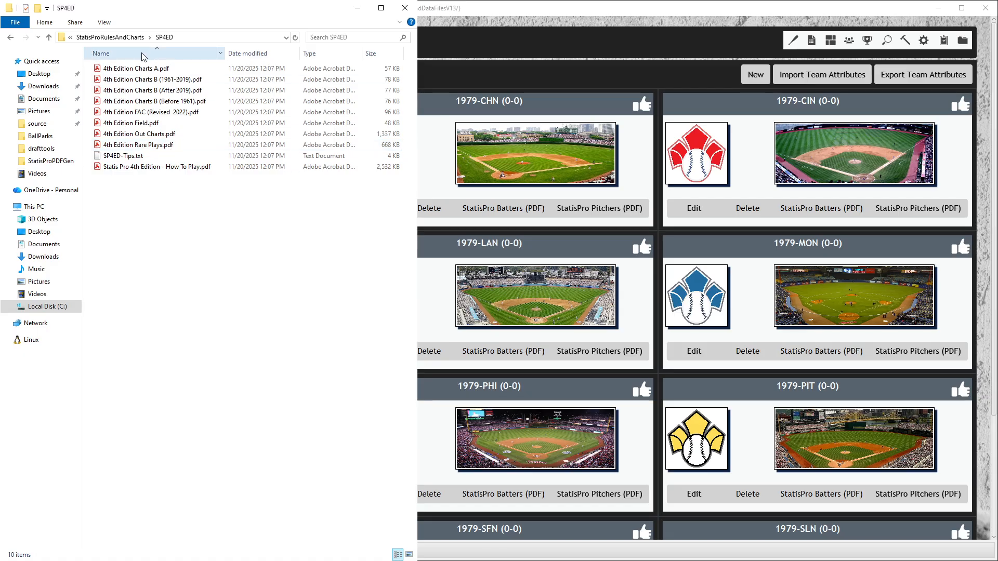
# - Return to DigitalDiamondDataFilesV13 and reopen the StatisProPDFGen folder holding the card templates
pyautogui.click(110, 38)
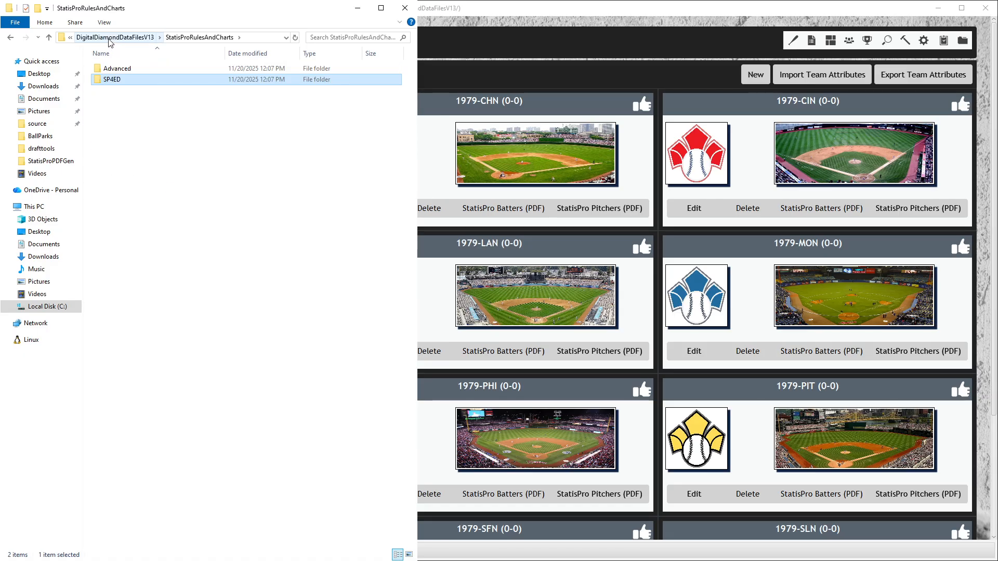
pyautogui.click(110, 38)
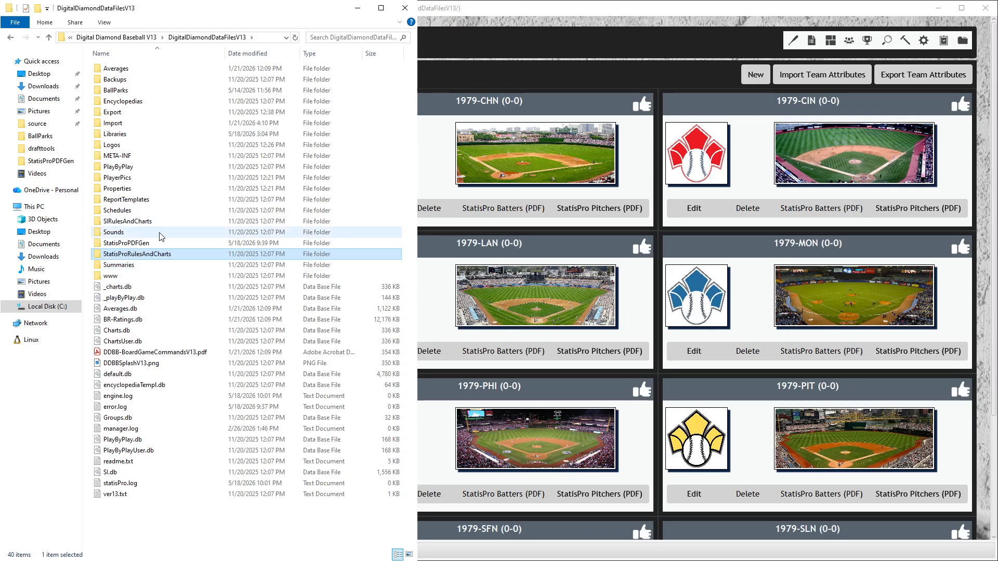
pyautogui.click(139, 246)
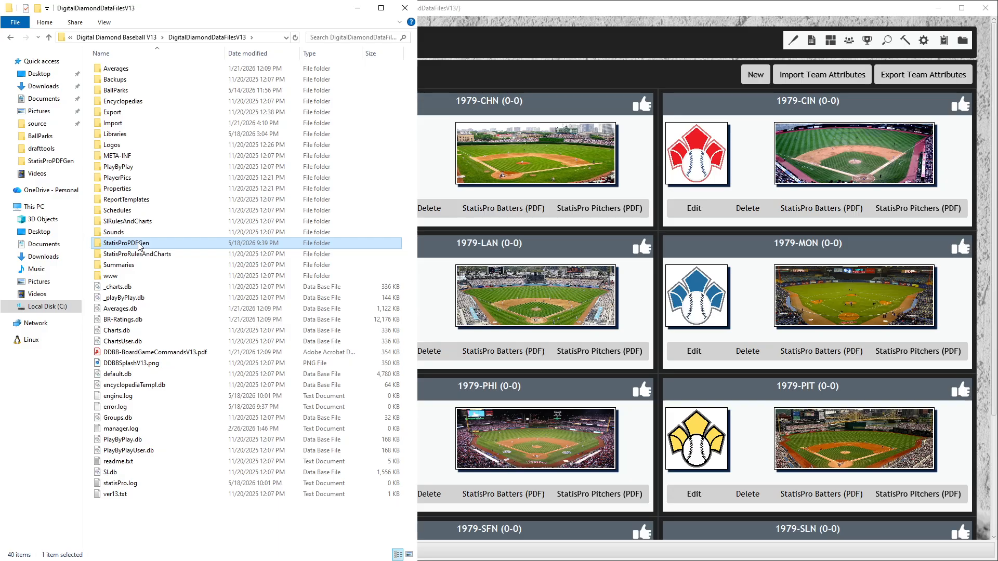
pyautogui.doubleClick(157, 242)
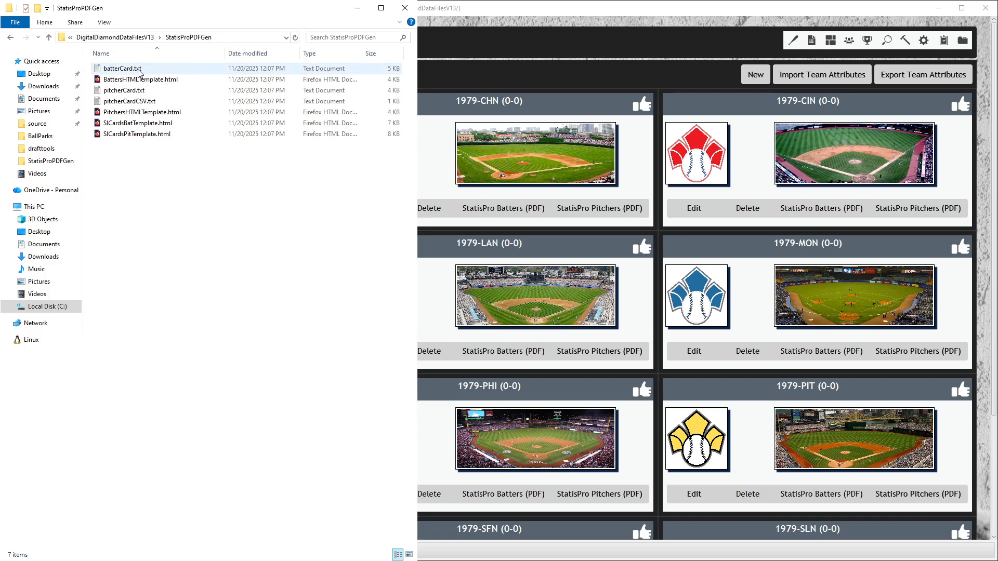
# - Look over the batter and pitcher card text files and their HTML templates in the StatisProPDFGen folder
pyautogui.click(158, 71)
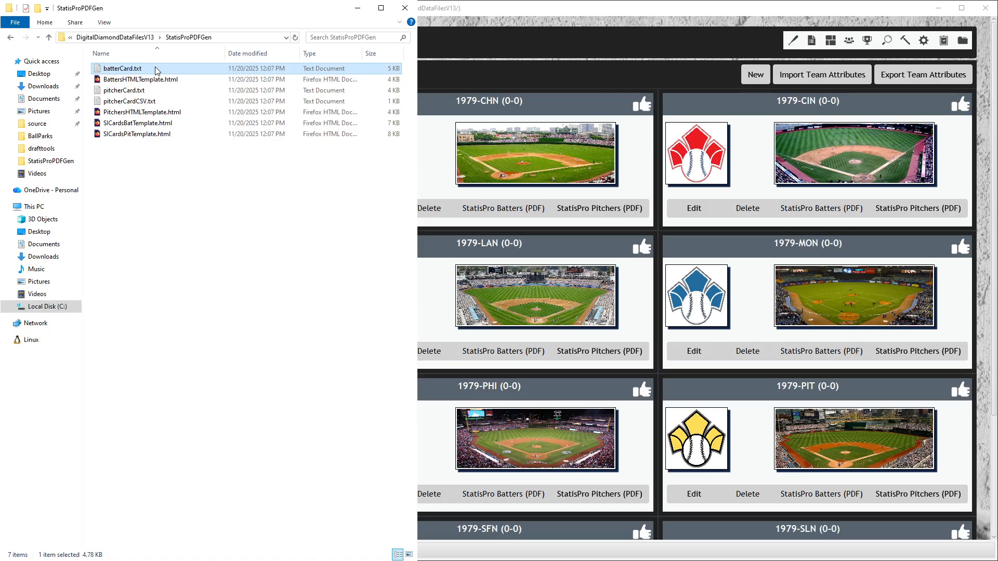
pyautogui.click(150, 82)
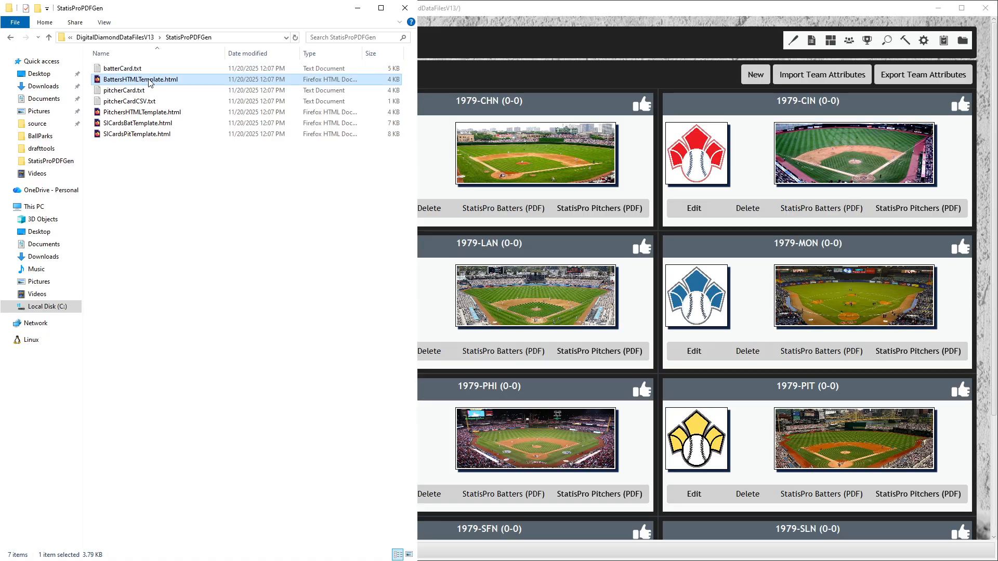
pyautogui.click(146, 92)
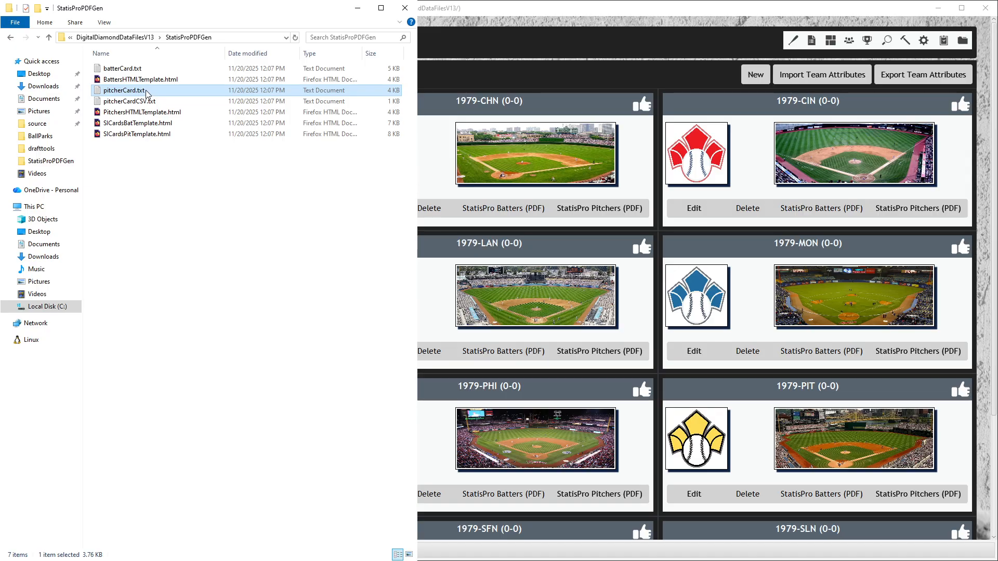
pyautogui.click(141, 114)
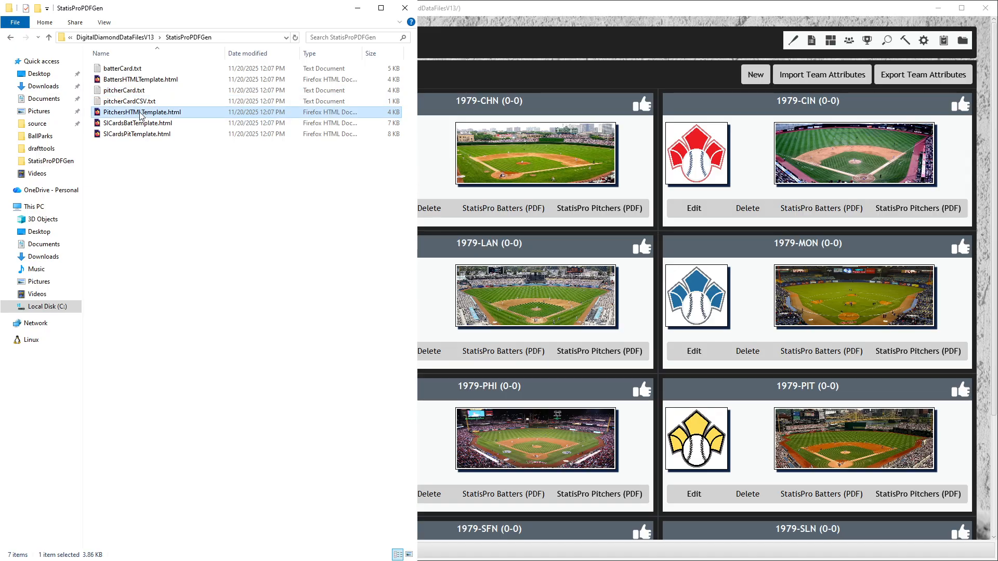
# - Open batterCard.txt in Notepad and examine its header fields and the Combined, vsLHP and vsRHP chart sections with their %s placeholders
pyautogui.click(120, 70)
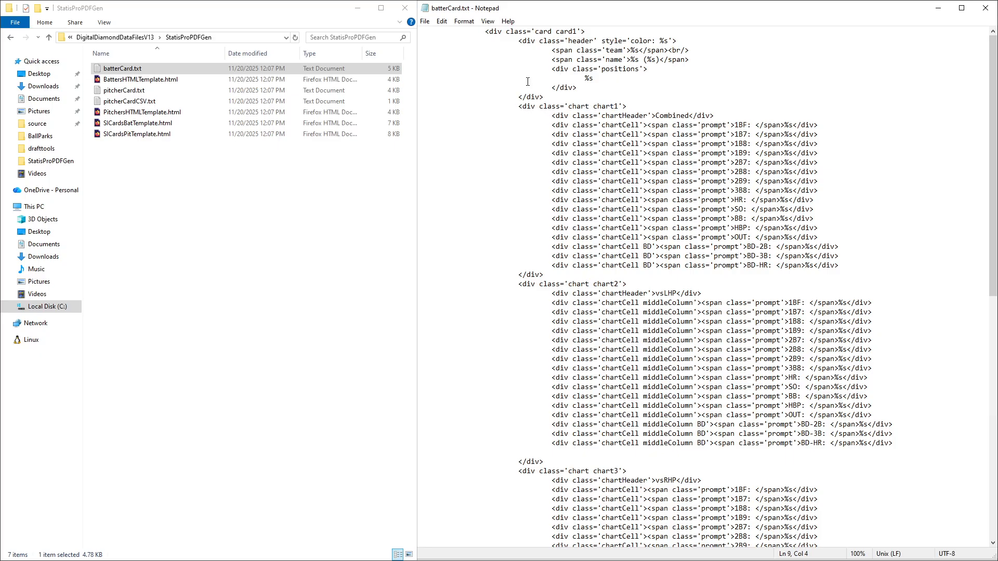
pyautogui.moveTo(518, 41); pyautogui.dragTo(674, 40)
pyautogui.click(634, 50)
pyautogui.moveTo(584, 78); pyautogui.dragTo(593, 79)
pyautogui.click(523, 109)
pyautogui.click(616, 284)
pyautogui.click(613, 472)
pyautogui.click(737, 126)
pyautogui.click(738, 152)
pyautogui.click(784, 302)
# - Examine the ratings and stats table sections at the end of batterCard.txt, and return to the start of the file
pyautogui.scroll(-7, 790, 447)
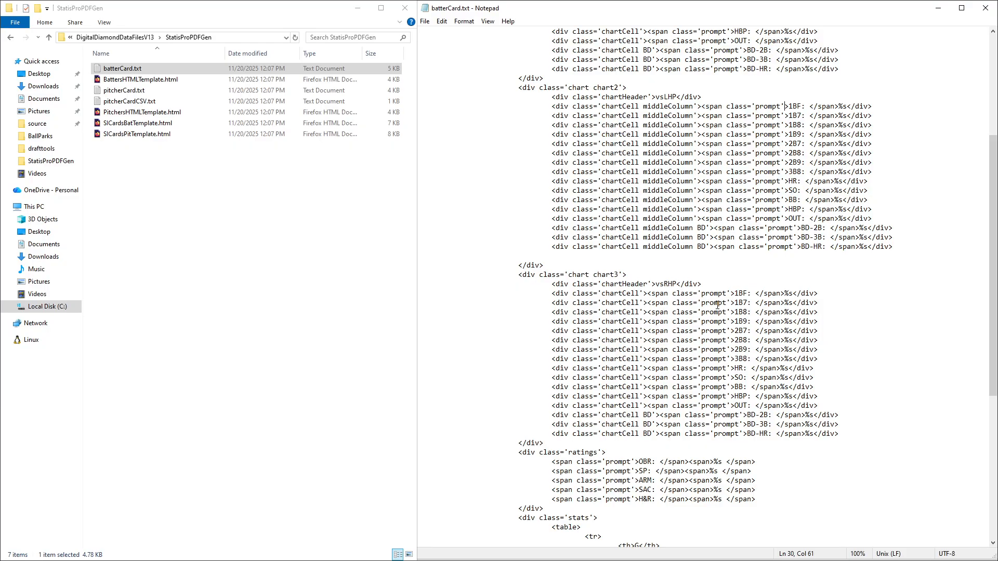
pyautogui.scroll(-9, 717, 305)
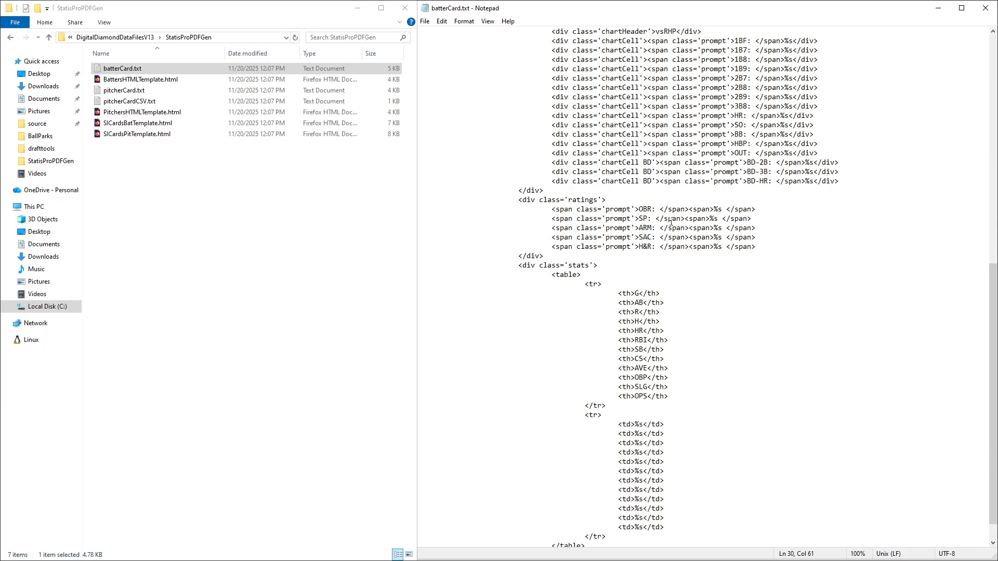
pyautogui.scroll(-1, 677, 246)
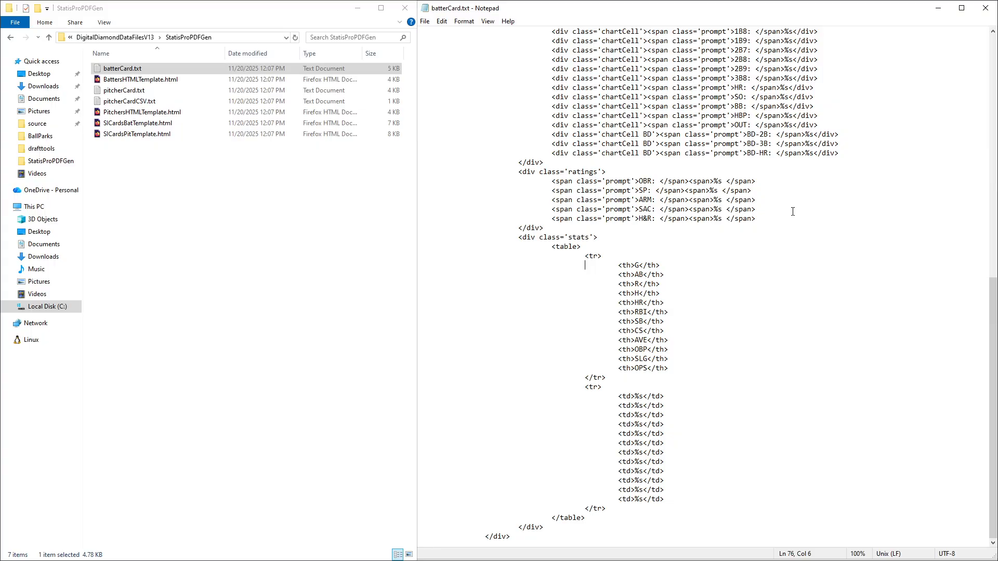
pyautogui.scroll(17, 793, 212)
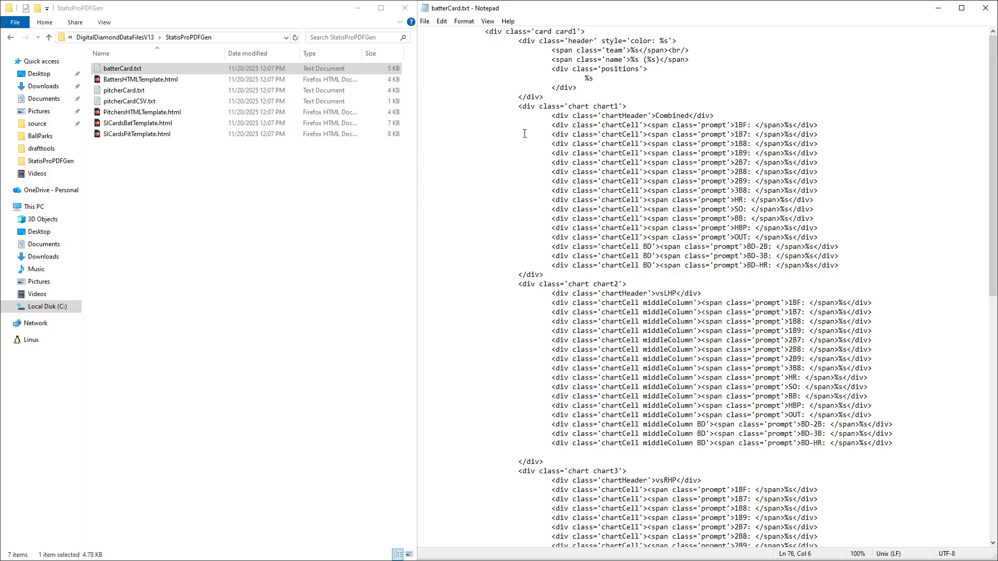
# - Open BattersHTMLTemplate.html in Notepad and examine its CSS rules for the page, card, header, charts, ratings and stats
pyautogui.click(227, 257)
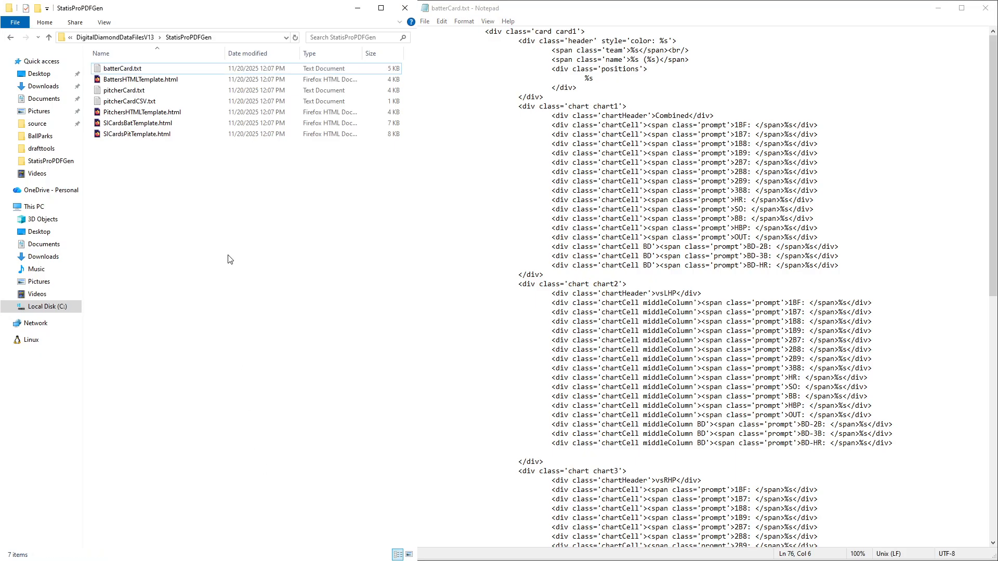
pyautogui.click(135, 81)
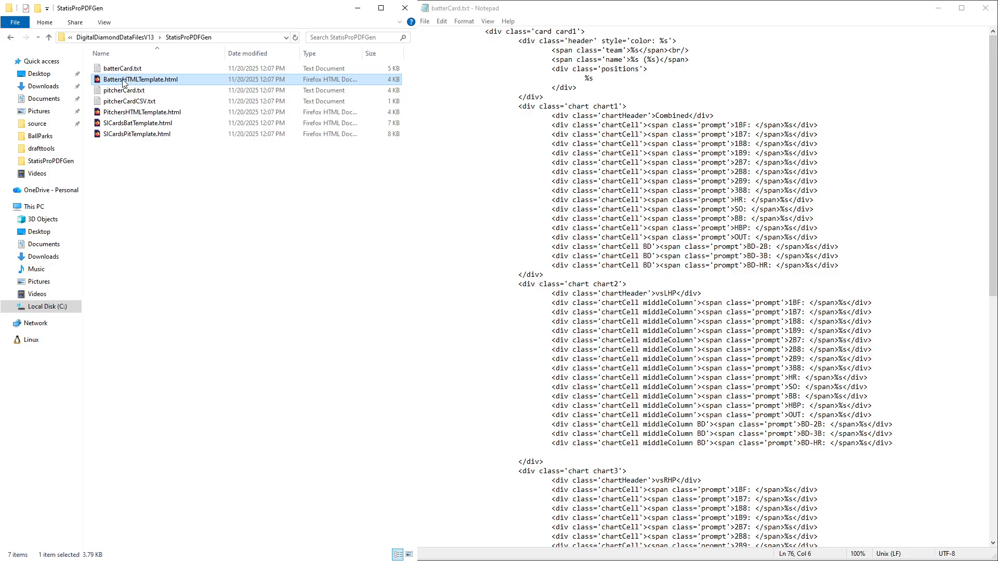
pyautogui.moveTo(135, 81); pyautogui.dragTo(624, 208)
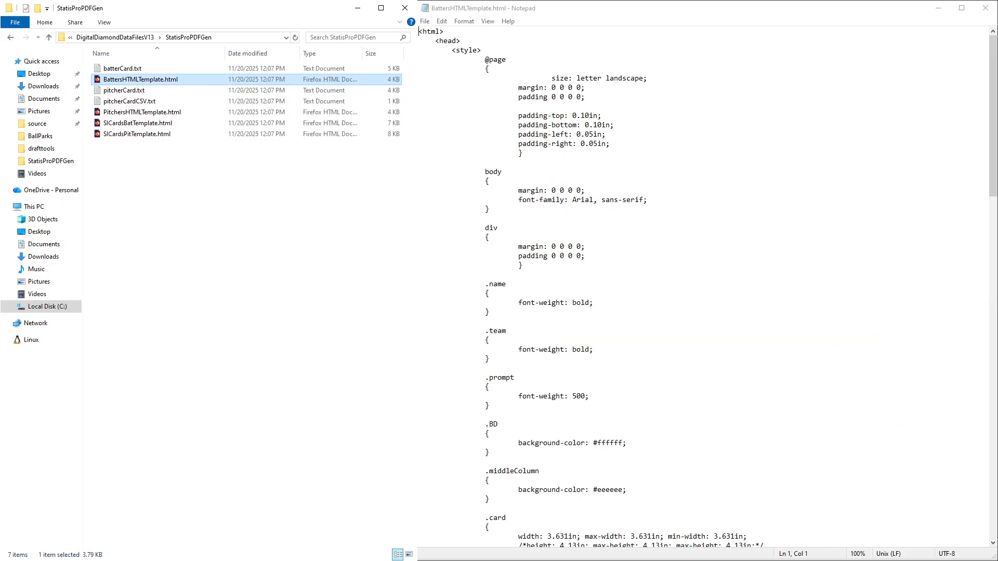
pyautogui.click(486, 81)
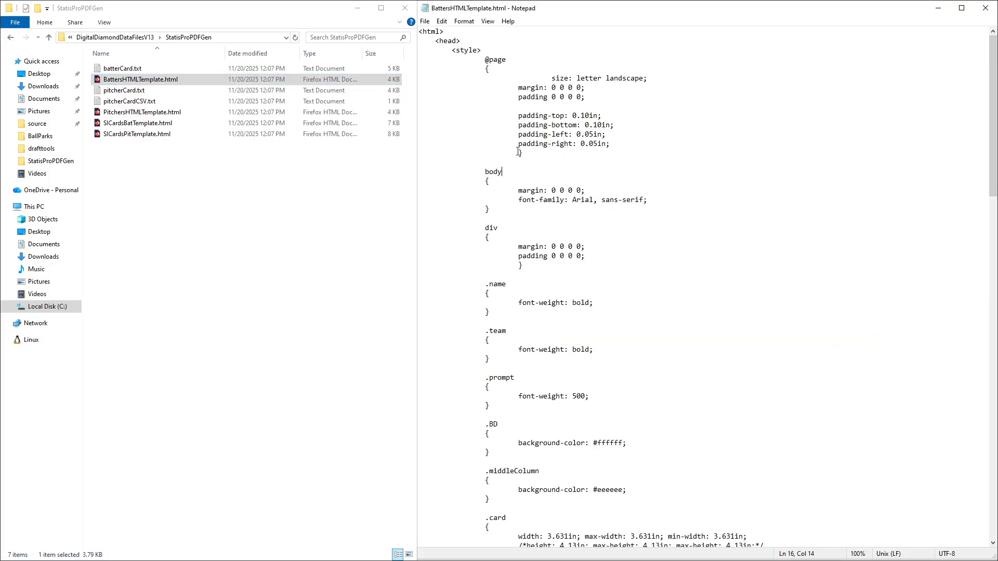
pyautogui.scroll(-13, 519, 152)
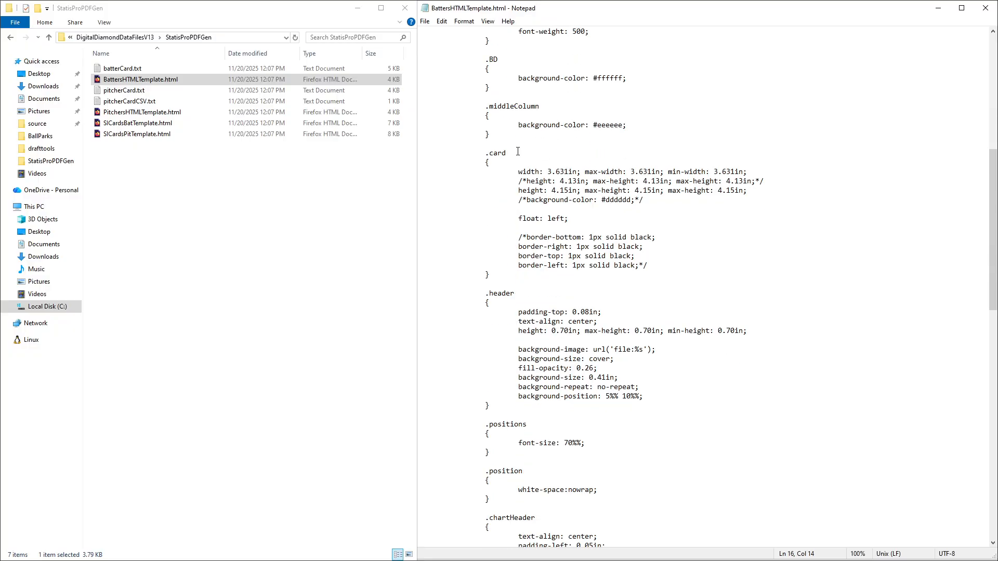
pyautogui.scroll(-15, 518, 152)
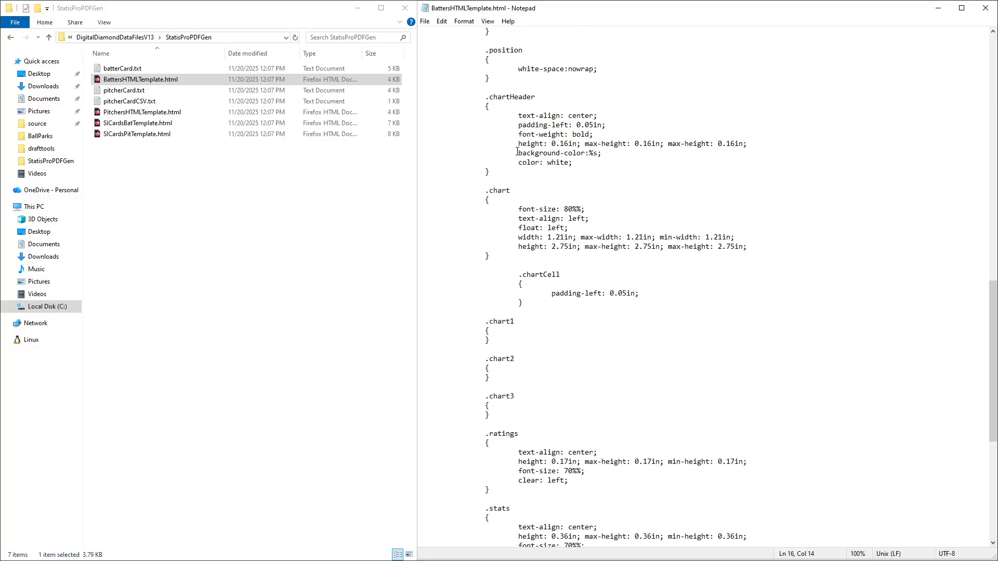
pyautogui.scroll(-9, 518, 152)
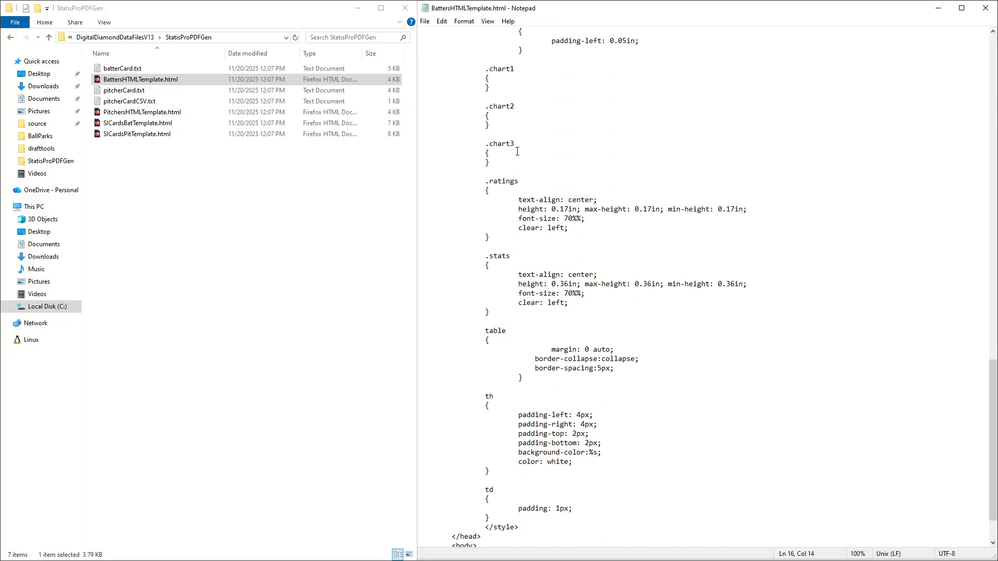
pyautogui.scroll(20, 518, 152)
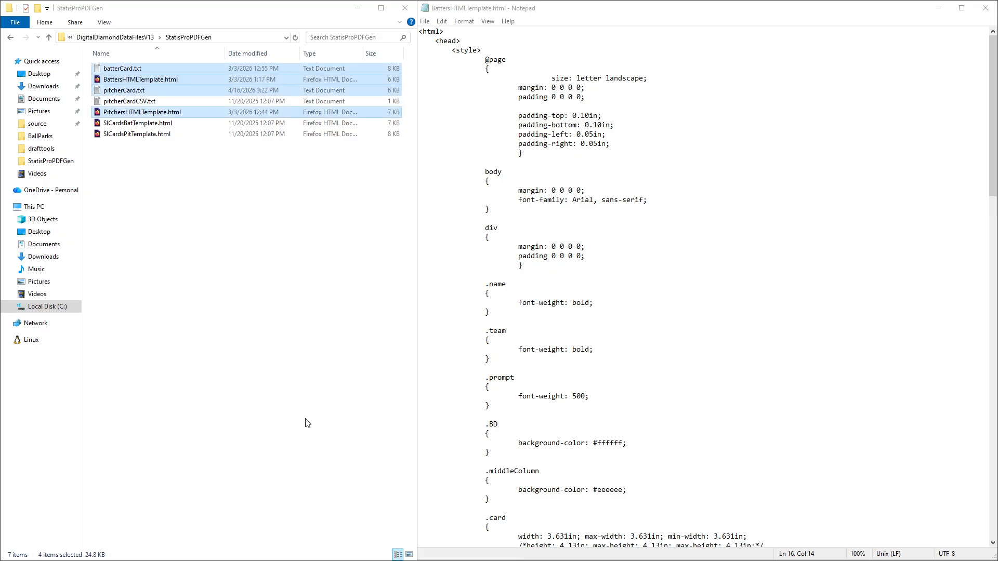
# - Open the updated batterCard.txt from StatisProPDFGen in Notepad and examine its header and chartCombined section
pyautogui.click(236, 375)
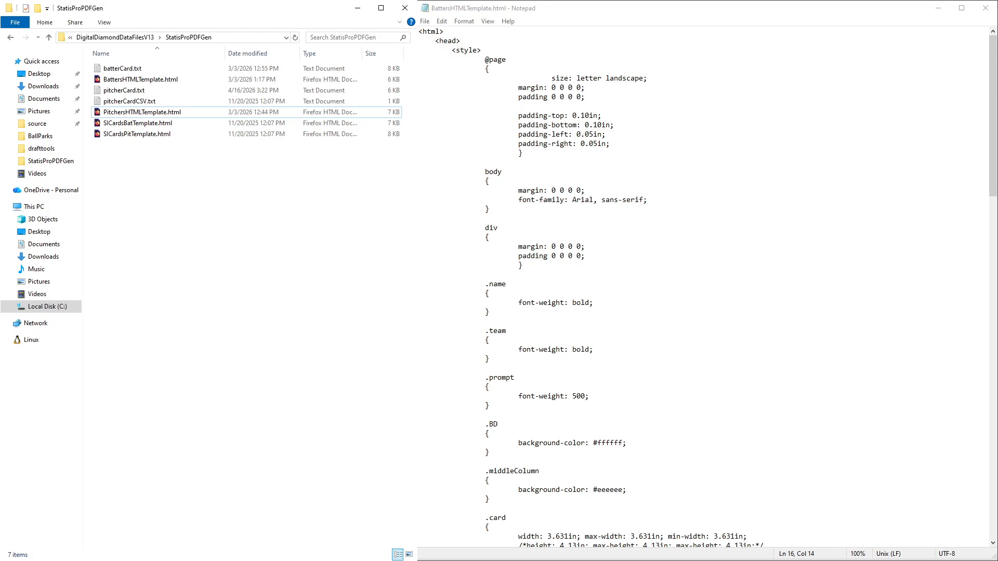
pyautogui.click(78, 558)
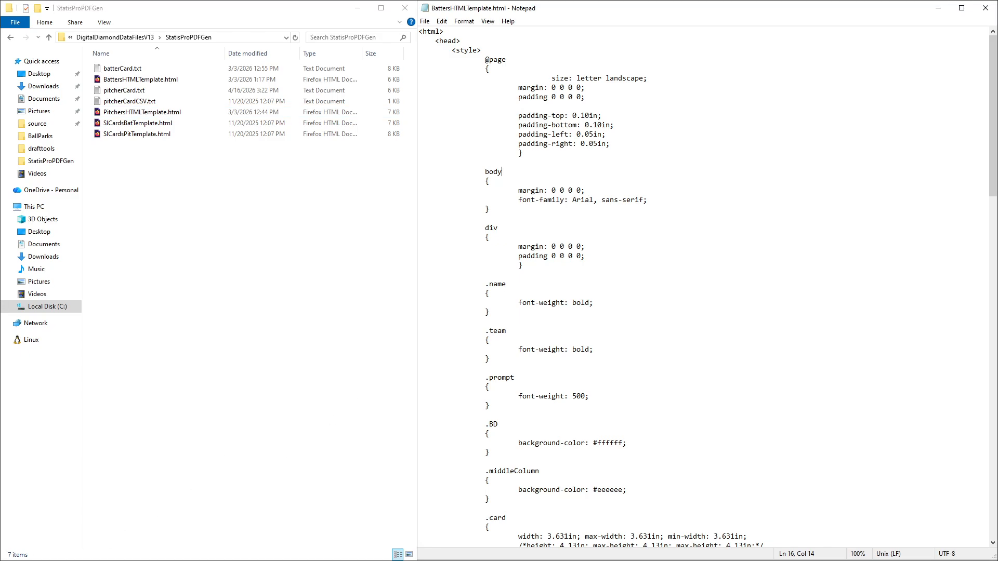
pyautogui.click(139, 69)
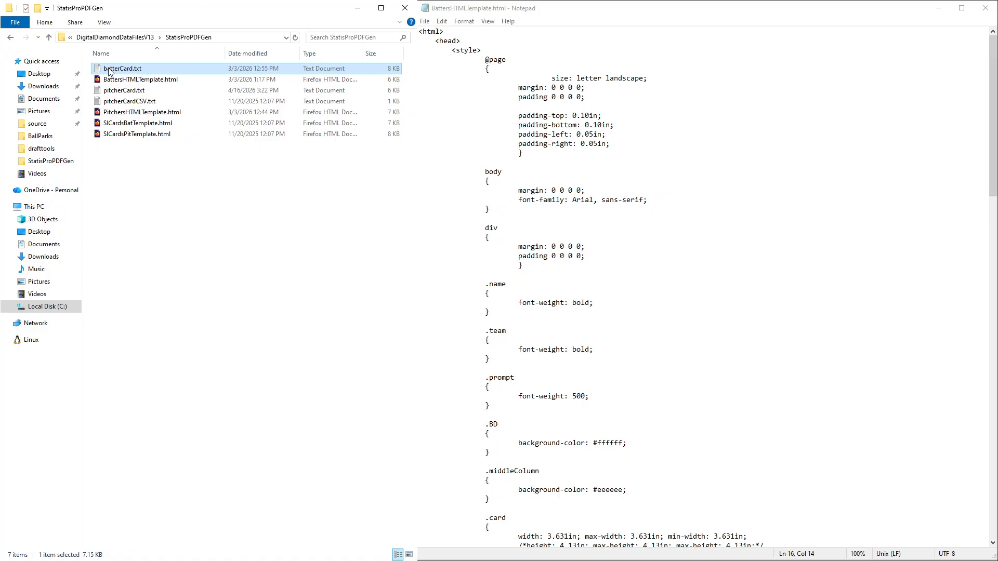
pyautogui.moveTo(140, 69); pyautogui.dragTo(623, 208)
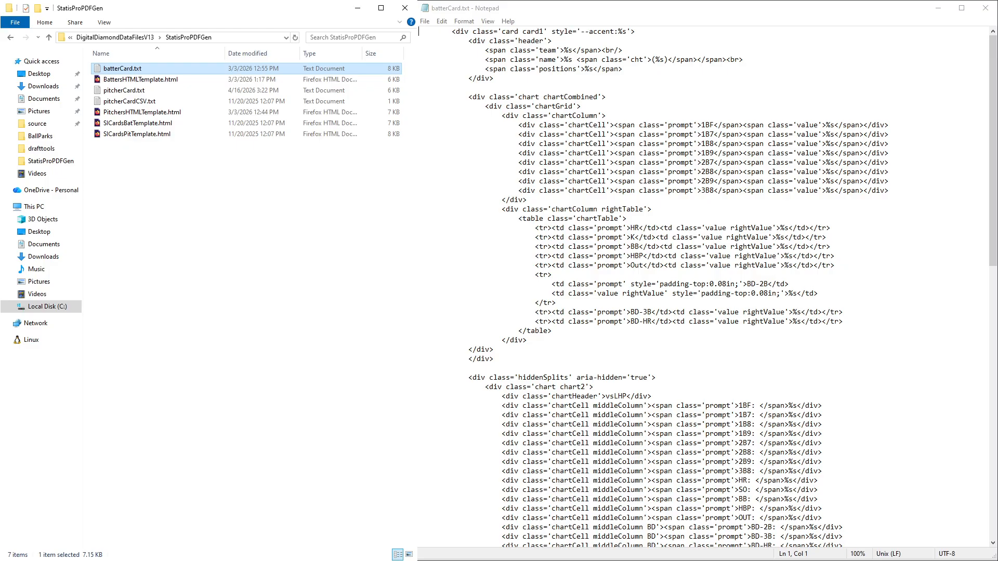
pyautogui.click(564, 125)
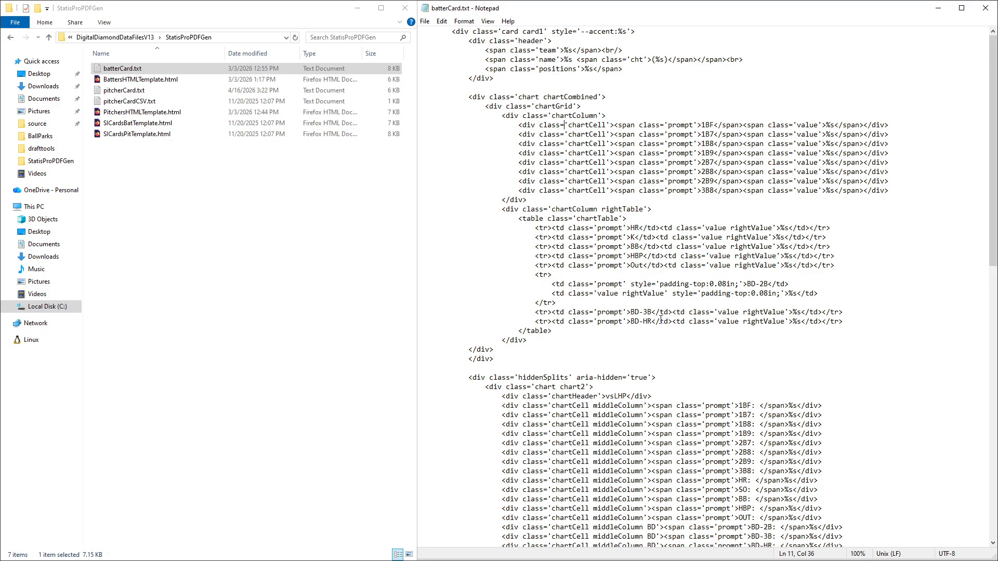
# - Examine the vsLHP and vsRHP charts in batterCard.txt, highlighting the hiddenSplits class and the aria-hidden='true' attribute on their container
pyautogui.scroll(-10, 661, 320)
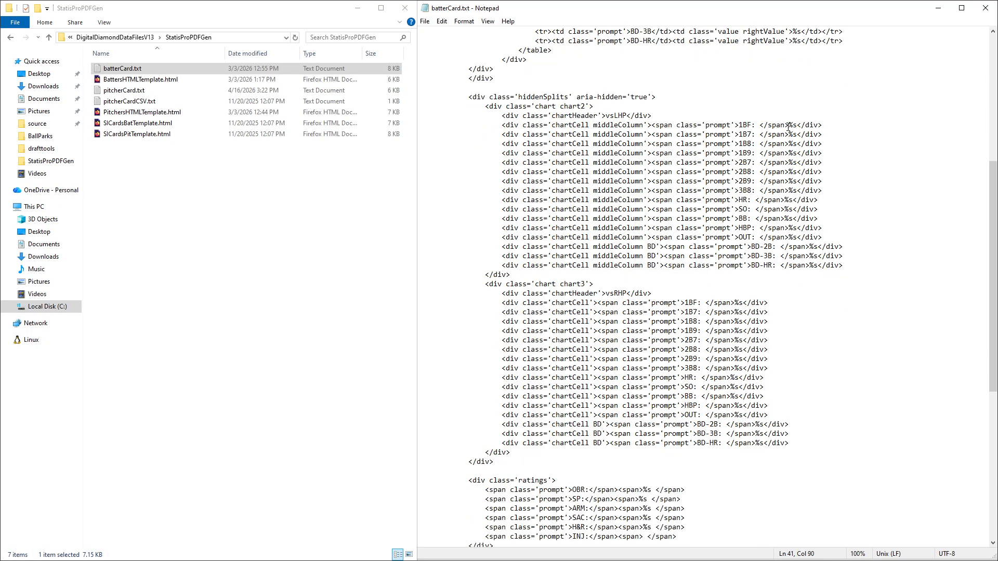
pyautogui.moveTo(789, 123); pyautogui.dragTo(796, 218)
pyautogui.click(740, 125)
pyautogui.moveTo(577, 97); pyautogui.dragTo(652, 98)
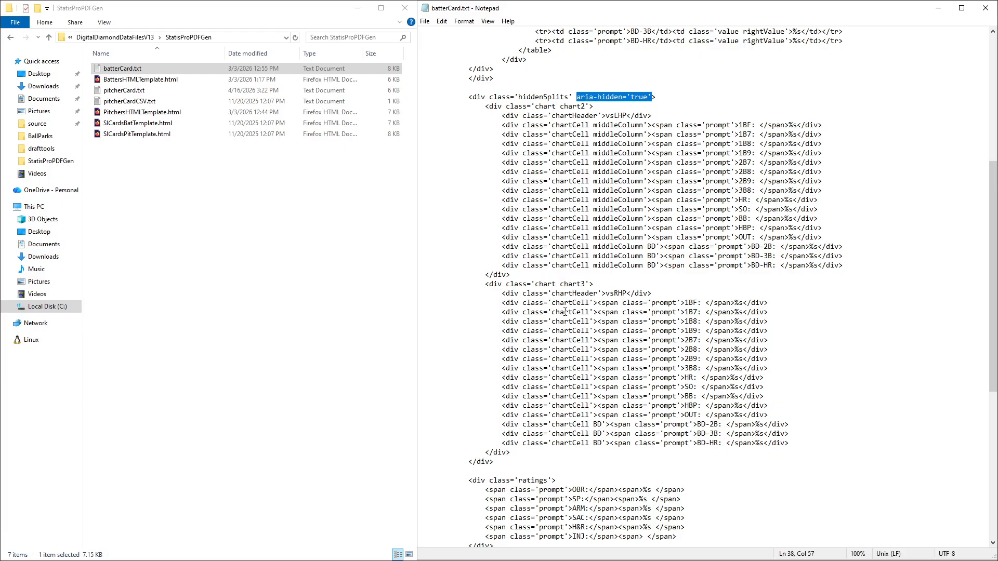
pyautogui.scroll(-2, 595, 309)
pyautogui.scroll(1, 539, 112)
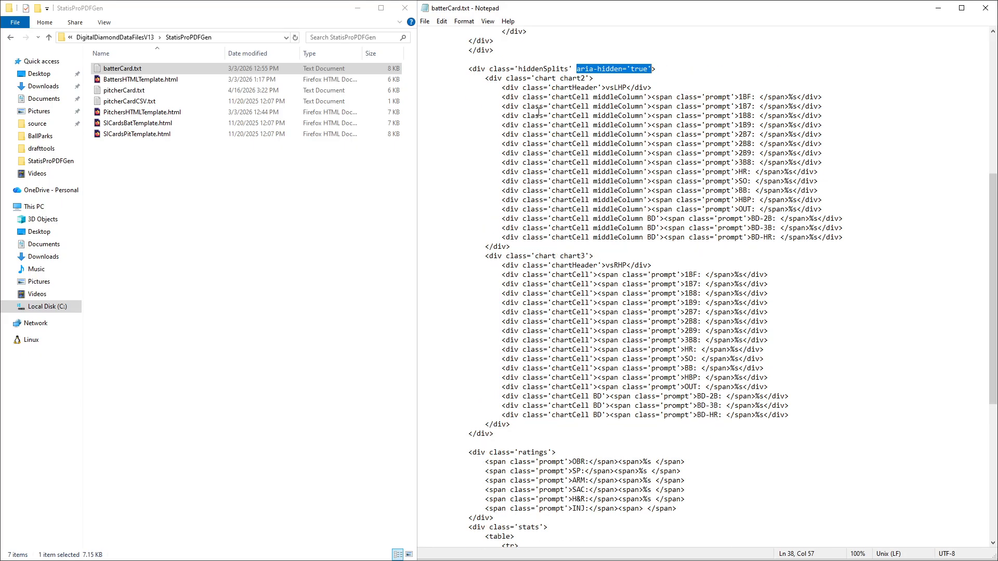
pyautogui.doubleClick(532, 68)
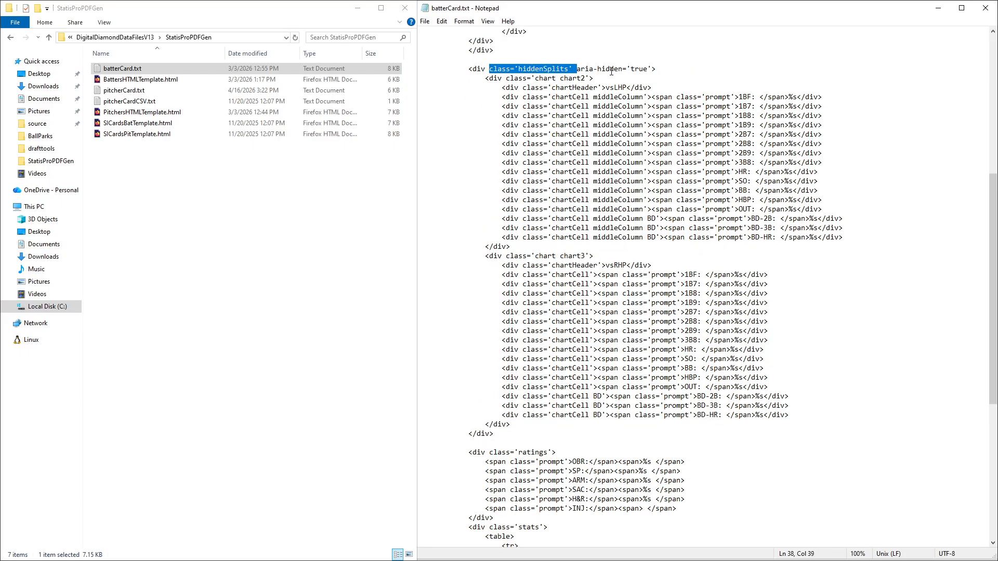
# - Examine the ratings section of the updated batterCard.txt, highlighting the INJ entry, and the stats table below it
pyautogui.scroll(-11, 622, 409)
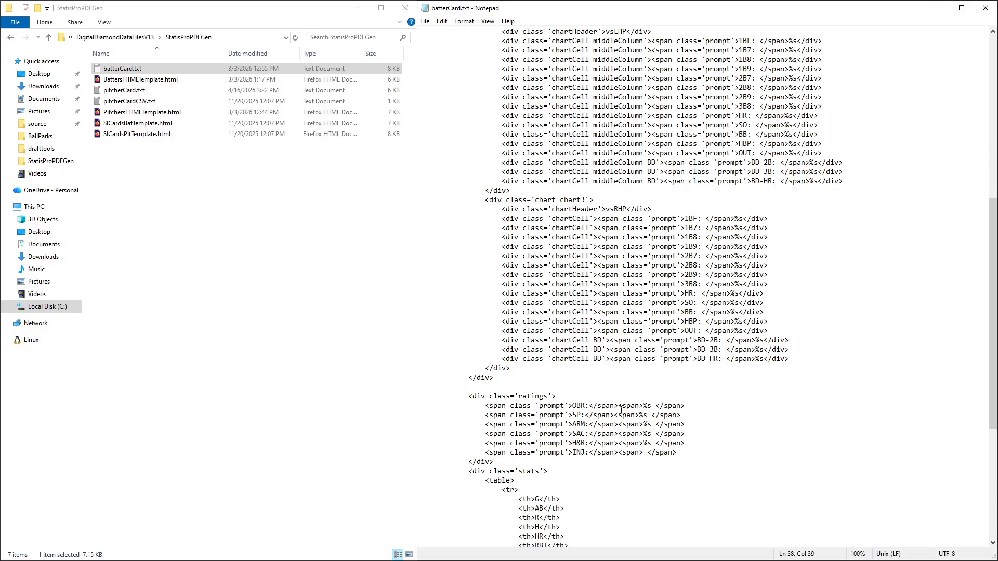
pyautogui.scroll(1, 607, 273)
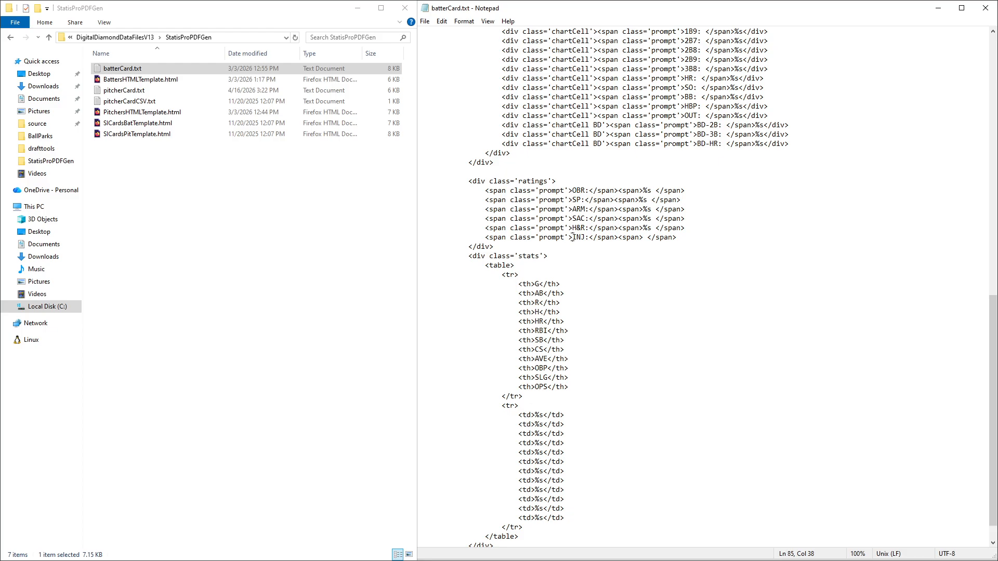
pyautogui.moveTo(573, 238); pyautogui.dragTo(589, 238)
pyautogui.click(548, 295)
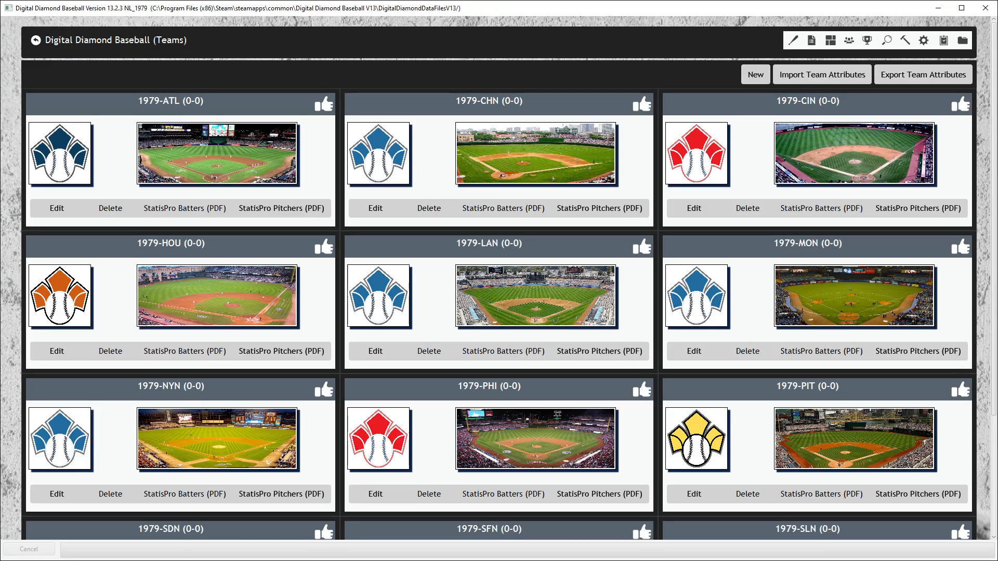
# - Switch to Digital Diamond Baseball and generate the StatisPro batters and pitchers PDFs for the 1979-PIT team
pyautogui.click(816, 498)
pyautogui.click(500, 310)
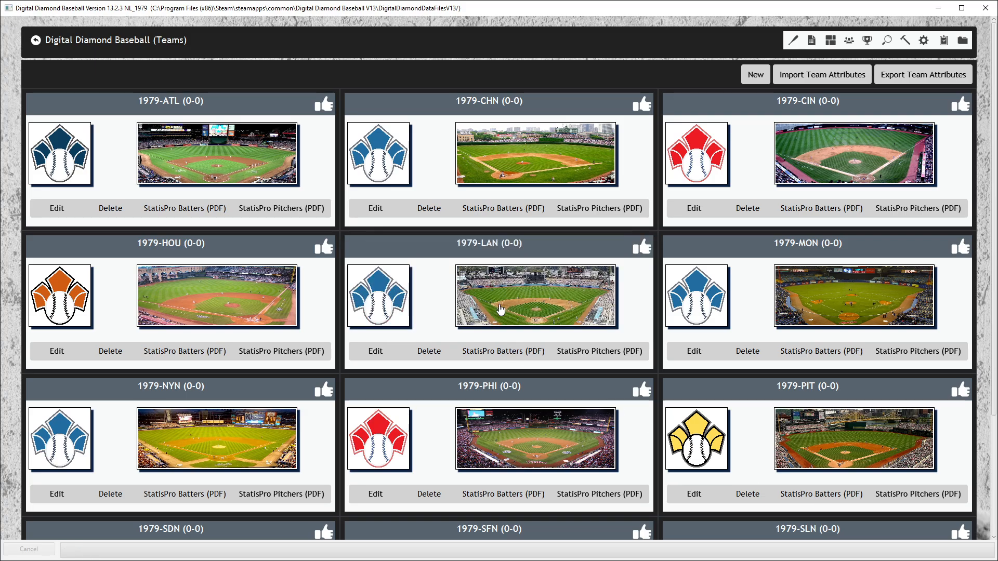
pyautogui.click(918, 495)
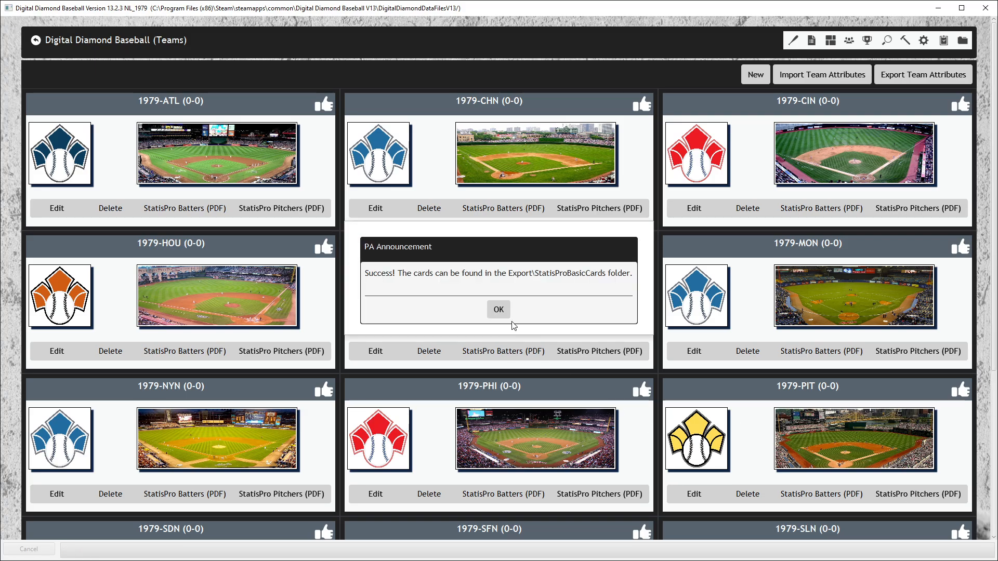
pyautogui.click(498, 310)
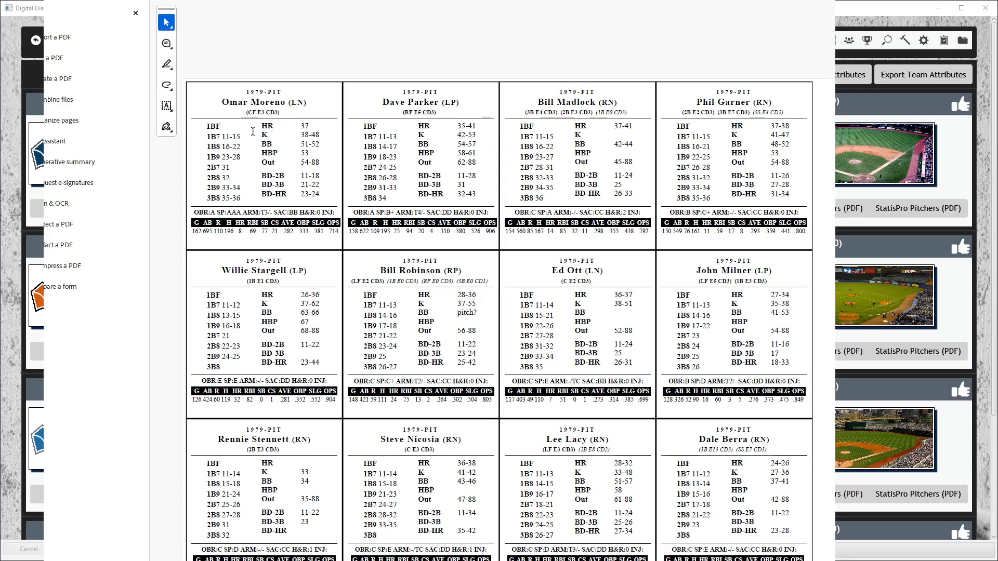
# - Review the redesigned 1979-PIT batter cards in the generated PDF and switch to the pitcher cards PDF
pyautogui.scroll(-3, 253, 131)
pyautogui.scroll(3, 253, 132)
pyautogui.hotkey('ctrl', 'Tab')
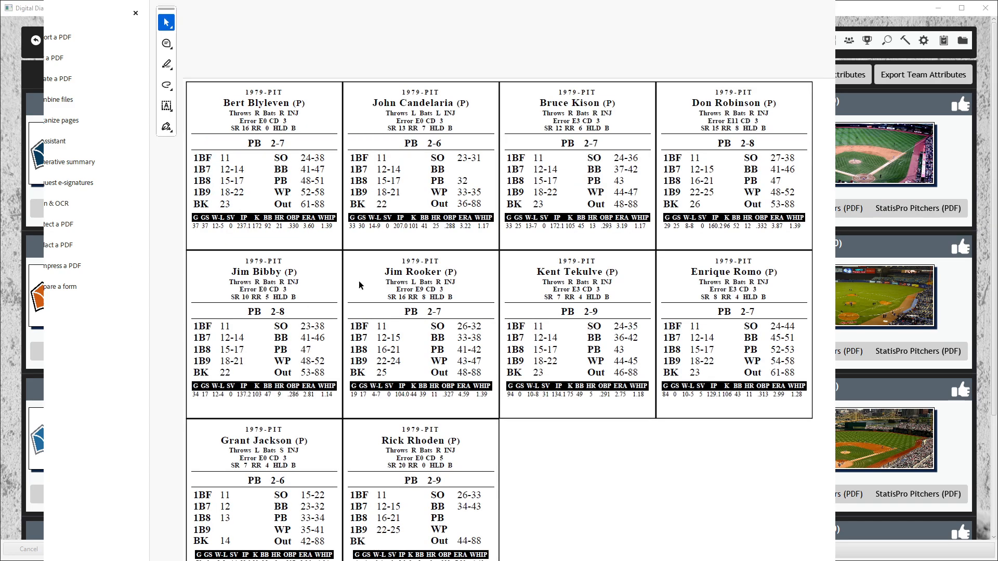